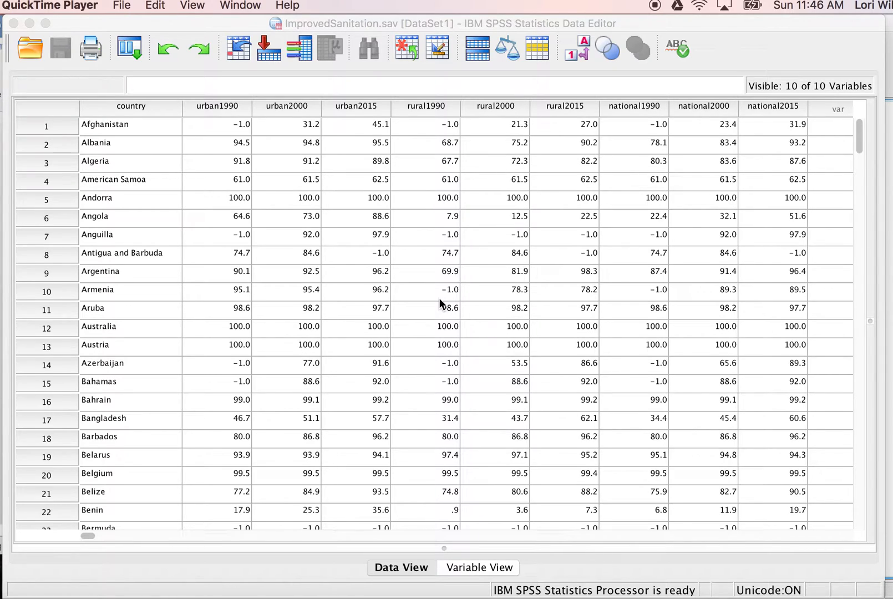
Look through the ImprovedSanitation dataset, checking the country rows down to the end and the variable columns across
{"action": "left_click", "coordinate": [287, 29]}
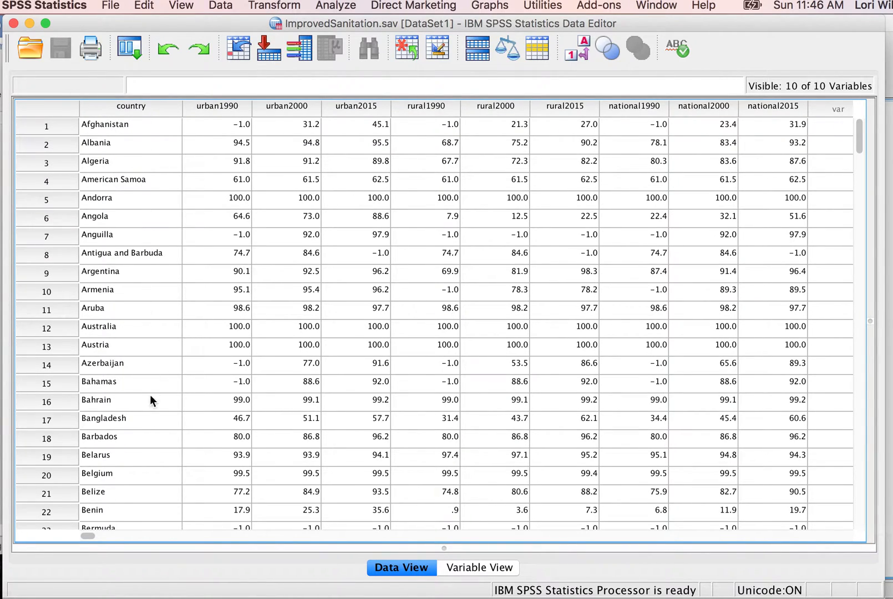
{"action": "scroll", "coordinate": [193, 375], "scroll_direction": "down", "scroll_amount": 20}
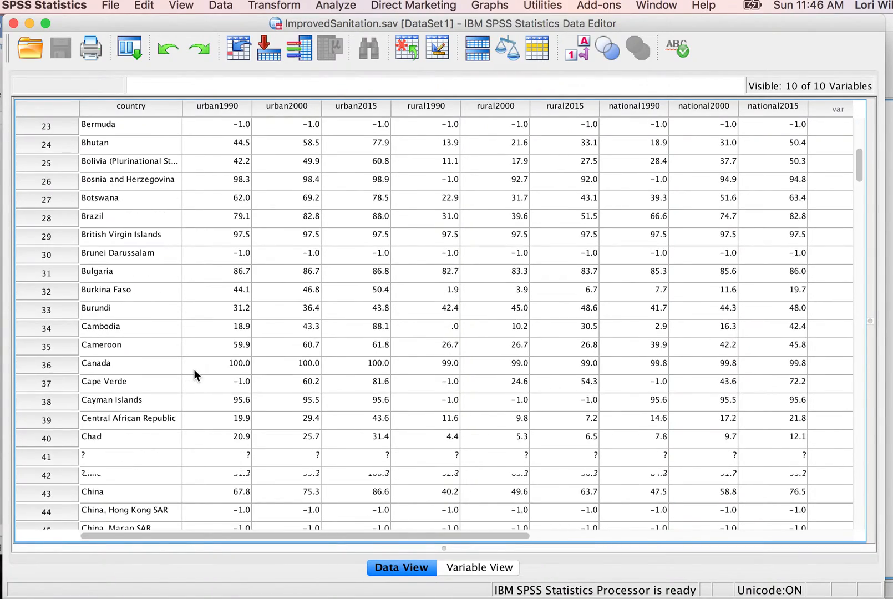
{"action": "scroll", "coordinate": [194, 370], "scroll_direction": "down", "scroll_amount": 20}
{"action": "scroll", "coordinate": [194, 370], "scroll_direction": "up", "scroll_amount": 10}
{"action": "scroll", "coordinate": [194, 374], "scroll_direction": "up", "scroll_amount": 4}
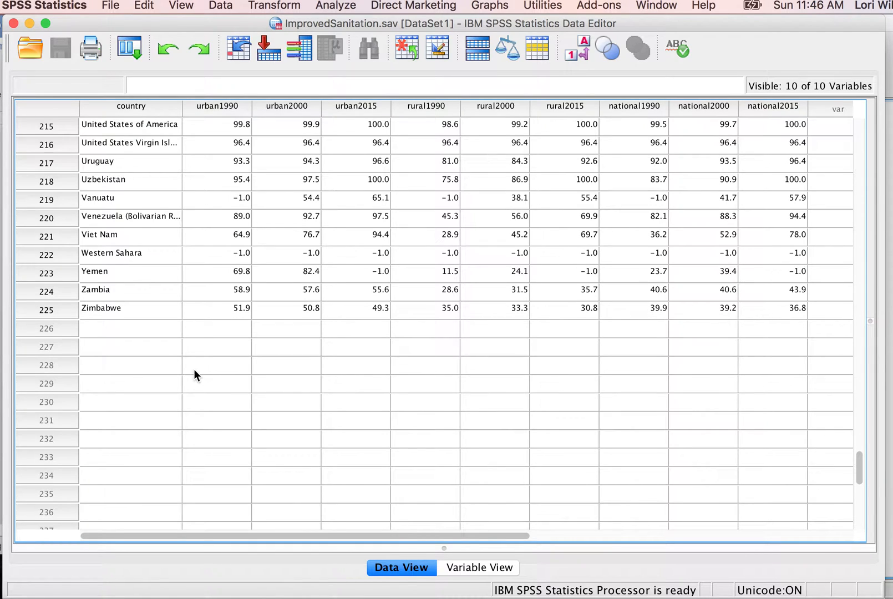
{"action": "scroll", "coordinate": [194, 371], "scroll_direction": "up", "scroll_amount": 20}
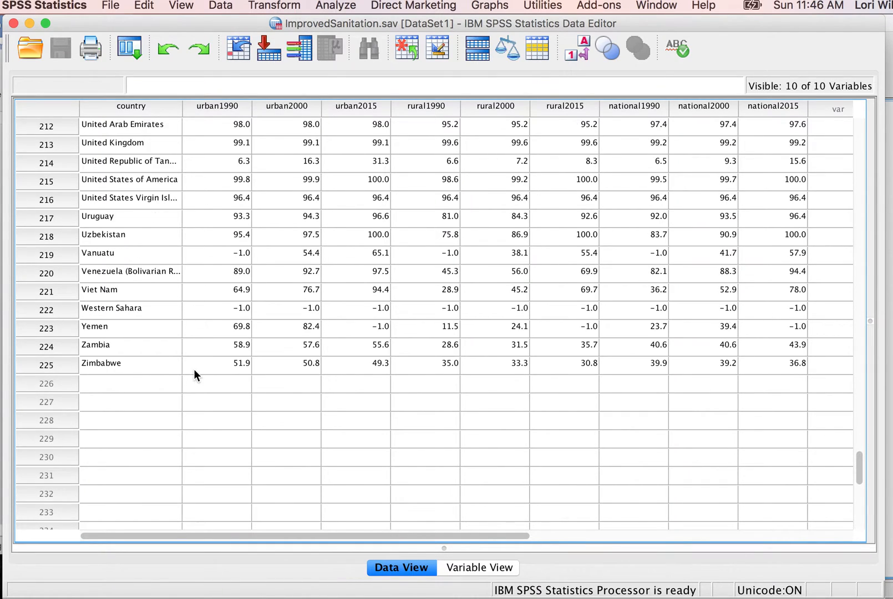
{"action": "scroll", "coordinate": [194, 370], "scroll_direction": "right", "scroll_amount": 3}
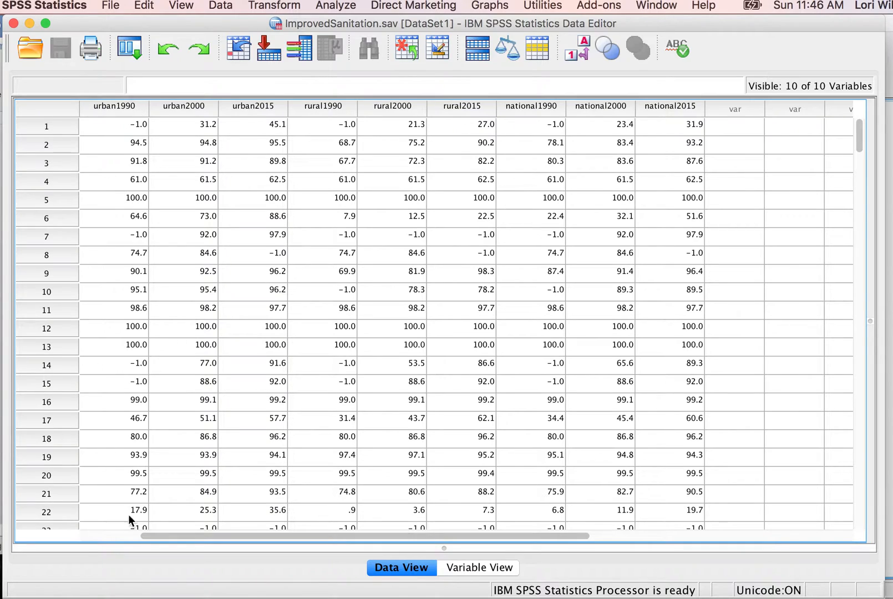
{"action": "left_click", "coordinate": [113, 536]}
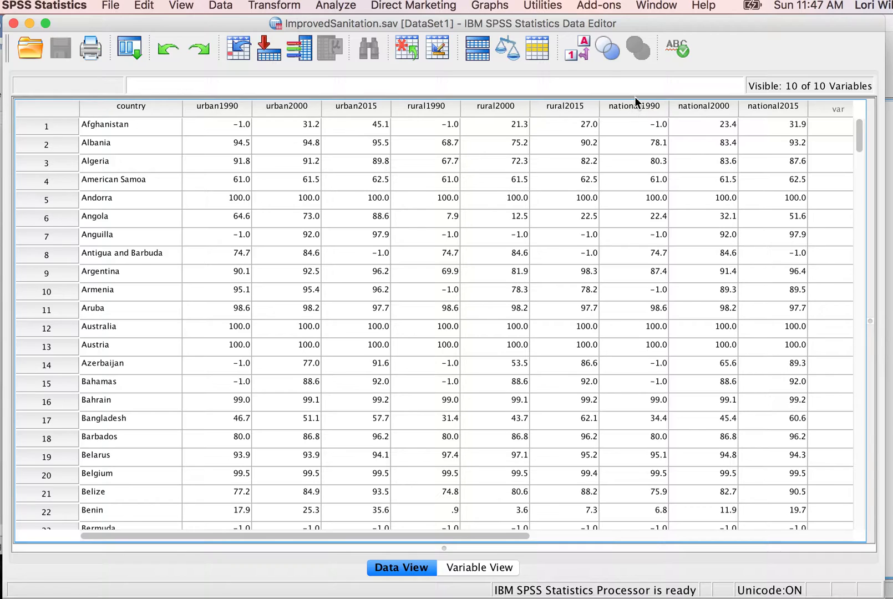
Show the variable definitions and highlight the three urban, three rural and three national variables group by group
{"action": "left_click", "coordinate": [482, 568]}
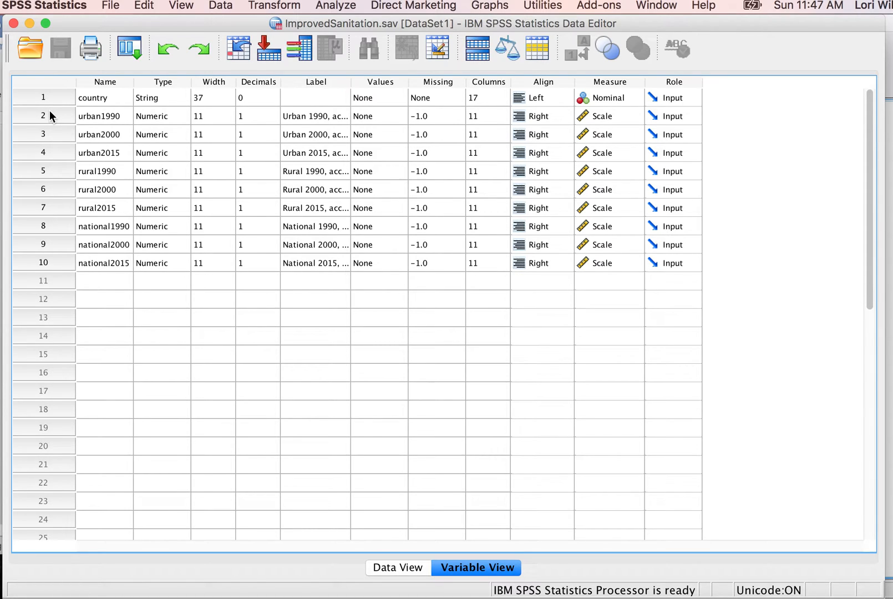
{"action": "left_click_drag", "start_coordinate": [49, 110], "coordinate": [90, 158]}
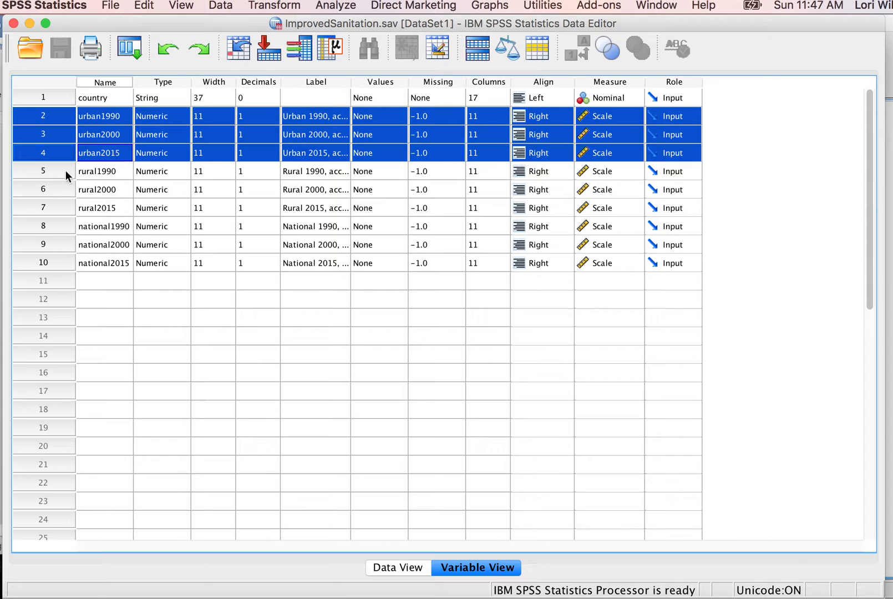
{"action": "left_click_drag", "start_coordinate": [56, 172], "coordinate": [60, 210]}
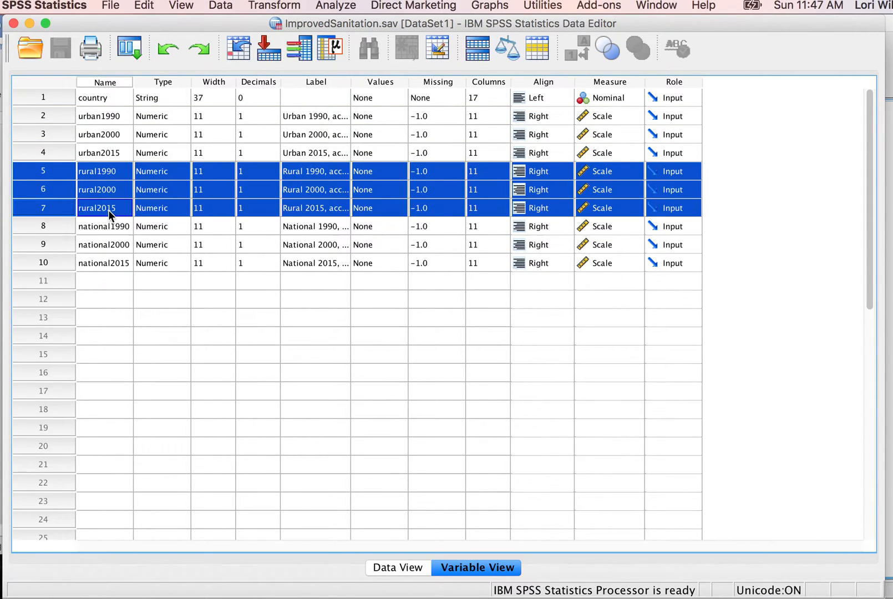
{"action": "left_click_drag", "start_coordinate": [56, 226], "coordinate": [58, 265]}
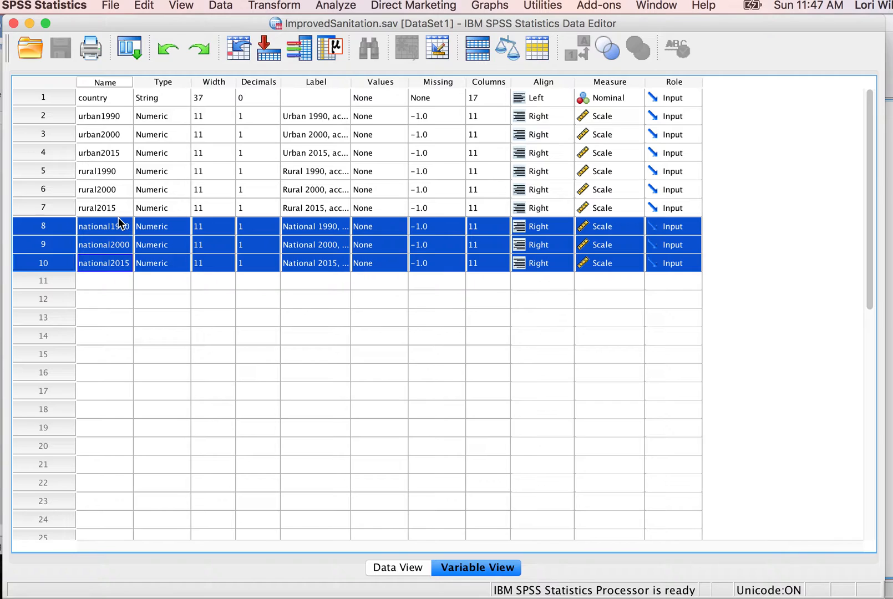
Widen the Label column so the full variable labels can be read, and select the label of urban1990
{"action": "left_click", "coordinate": [349, 82]}
{"action": "left_click_drag", "start_coordinate": [352, 81], "coordinate": [577, 94]}
{"action": "left_click", "coordinate": [318, 118]}
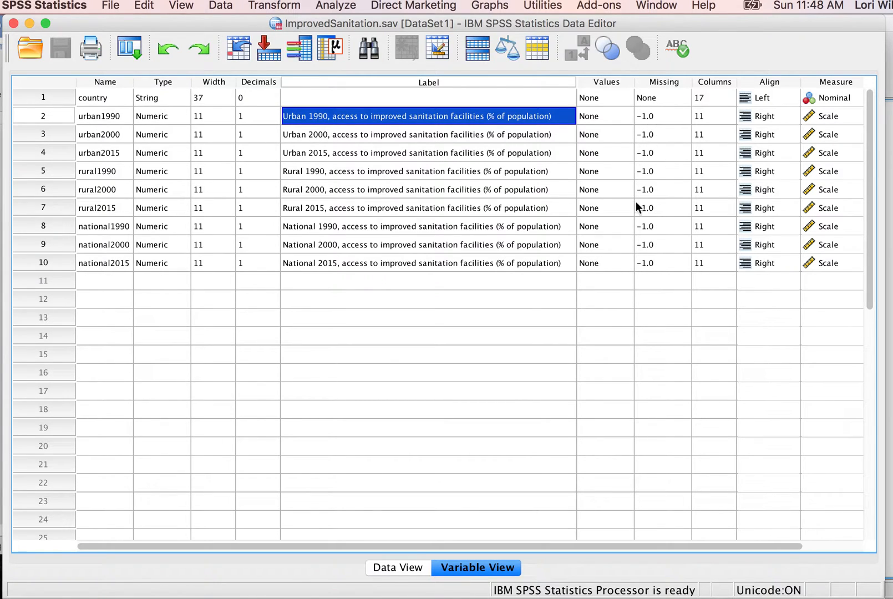
Return to the data values and inspect the -1.0 codes in Afghanistan's 1990 cells and Antigua and Barbuda's urban2015 cell
{"action": "left_click", "coordinate": [408, 567]}
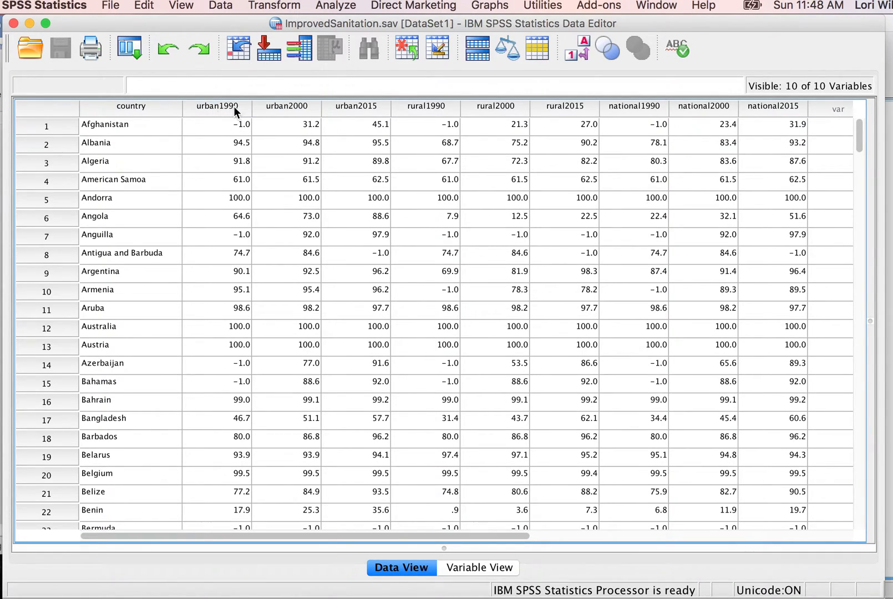
{"action": "left_click", "coordinate": [233, 127]}
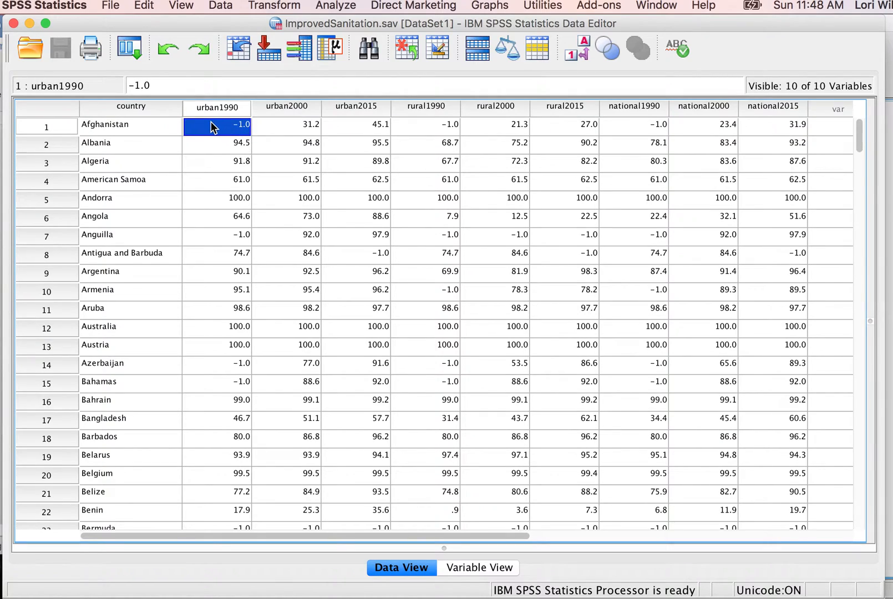
{"action": "left_click", "coordinate": [440, 127]}
{"action": "left_click", "coordinate": [649, 126]}
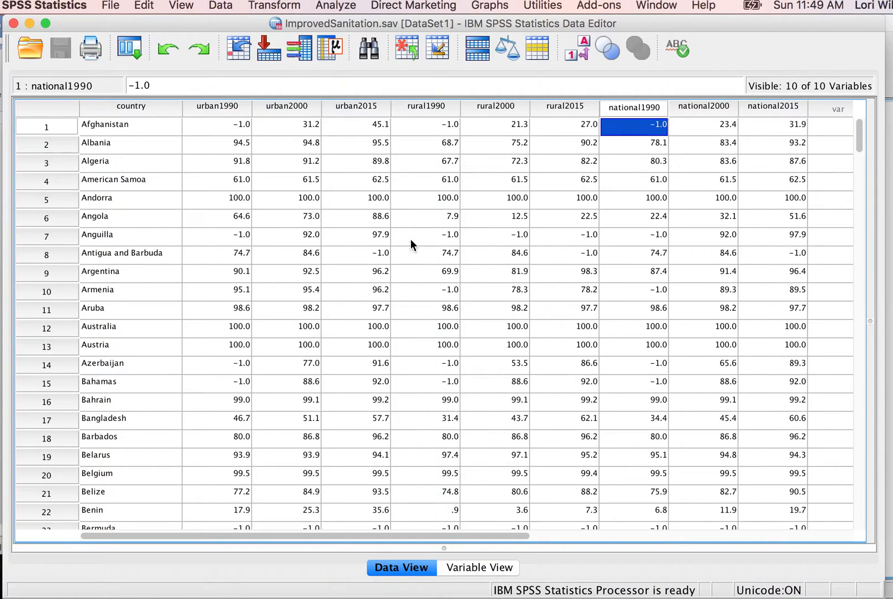
{"action": "left_click", "coordinate": [376, 256]}
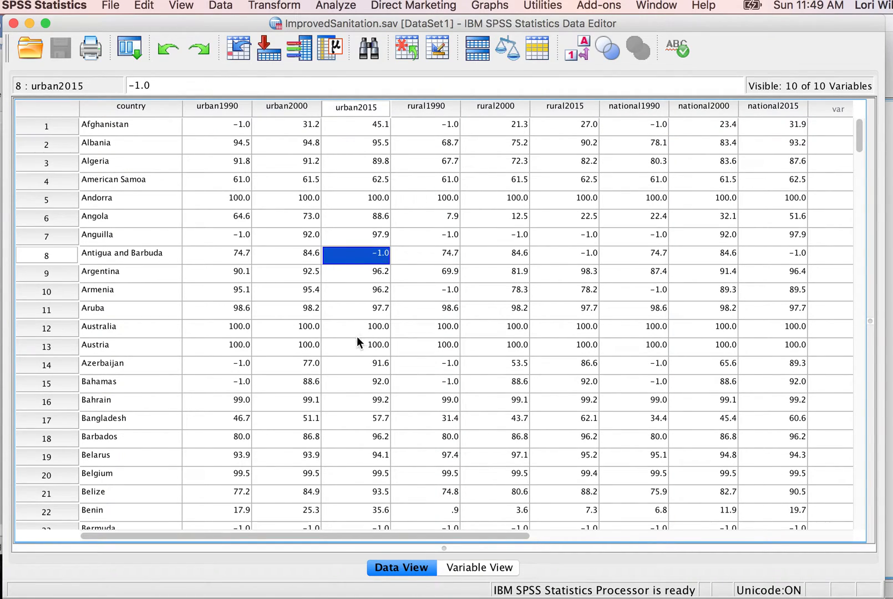
Highlight Bermuda's values from urban1990 through national2015 to examine its missing data, and return to the first rows
{"action": "scroll", "coordinate": [343, 353], "scroll_direction": "down", "scroll_amount": 10}
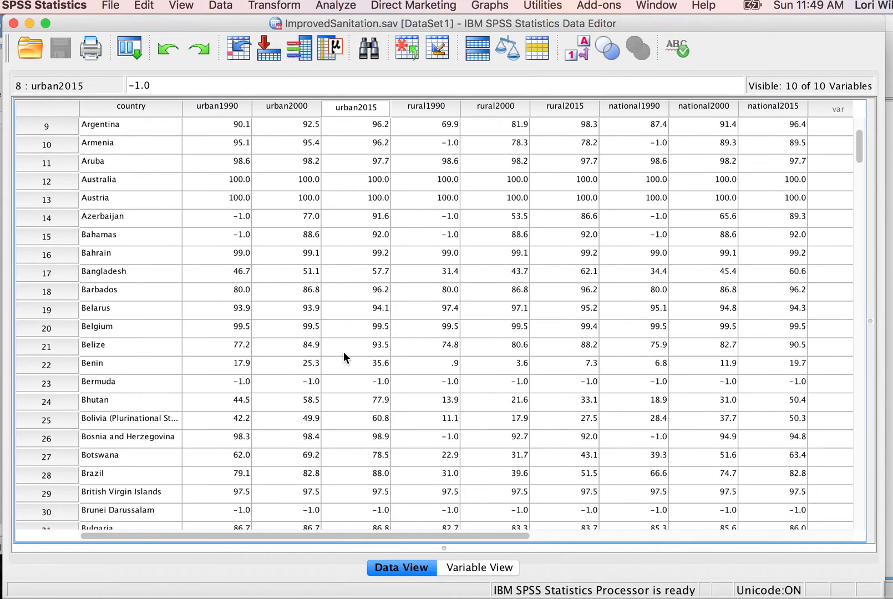
{"action": "scroll", "coordinate": [344, 353], "scroll_direction": "down", "scroll_amount": 3}
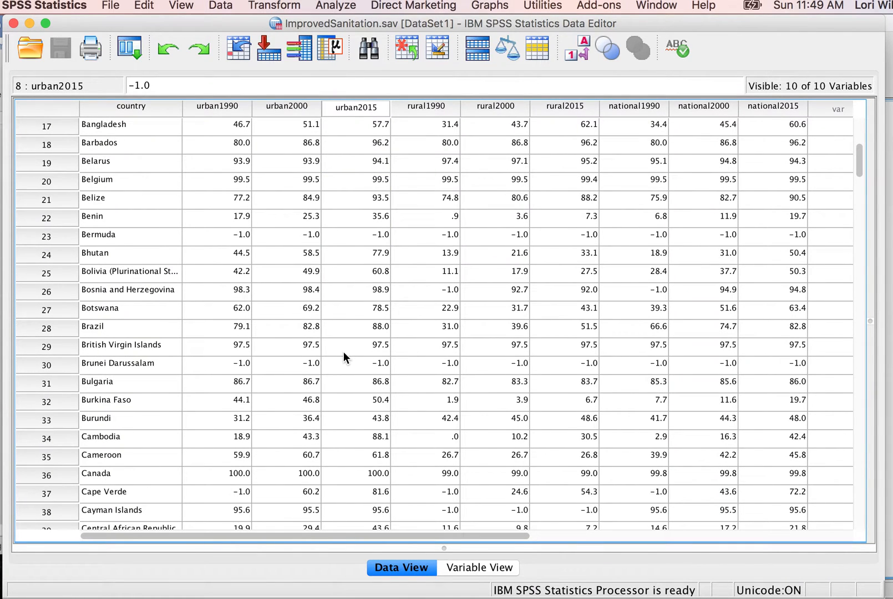
{"action": "left_click_drag", "start_coordinate": [218, 236], "coordinate": [760, 240]}
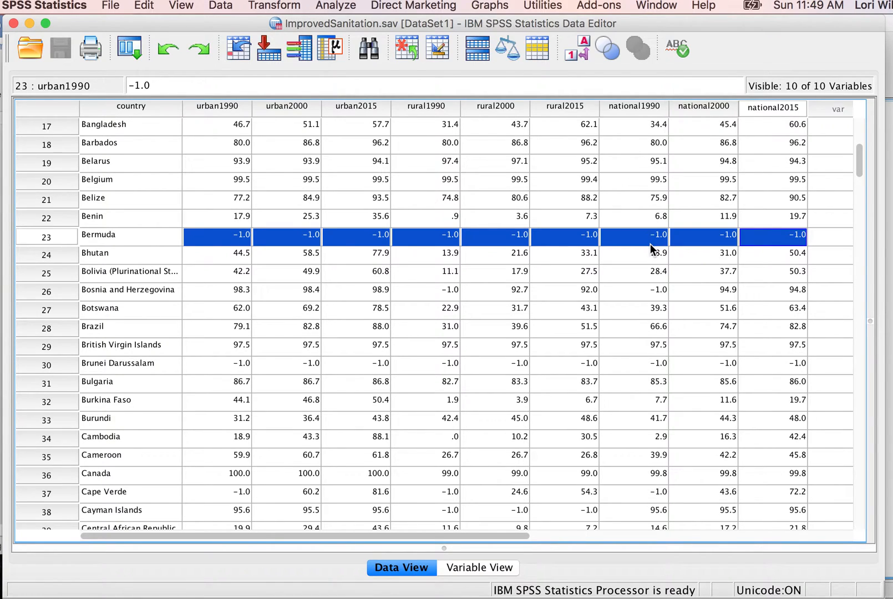
{"action": "scroll", "coordinate": [650, 244], "scroll_direction": "up", "scroll_amount": 5}
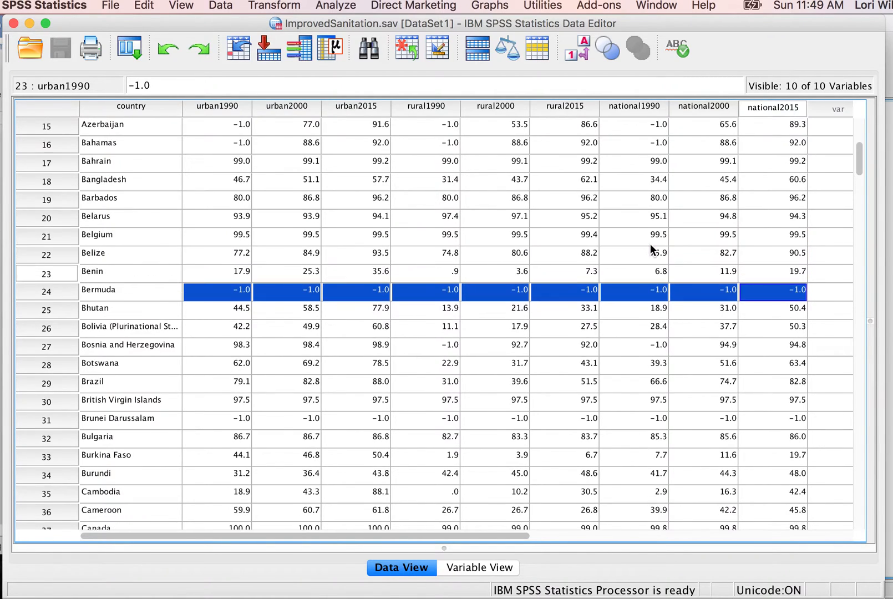
{"action": "scroll", "coordinate": [650, 243], "scroll_direction": "right", "scroll_amount": 4}
{"action": "scroll", "coordinate": [650, 250], "scroll_direction": "left", "scroll_amount": 4}
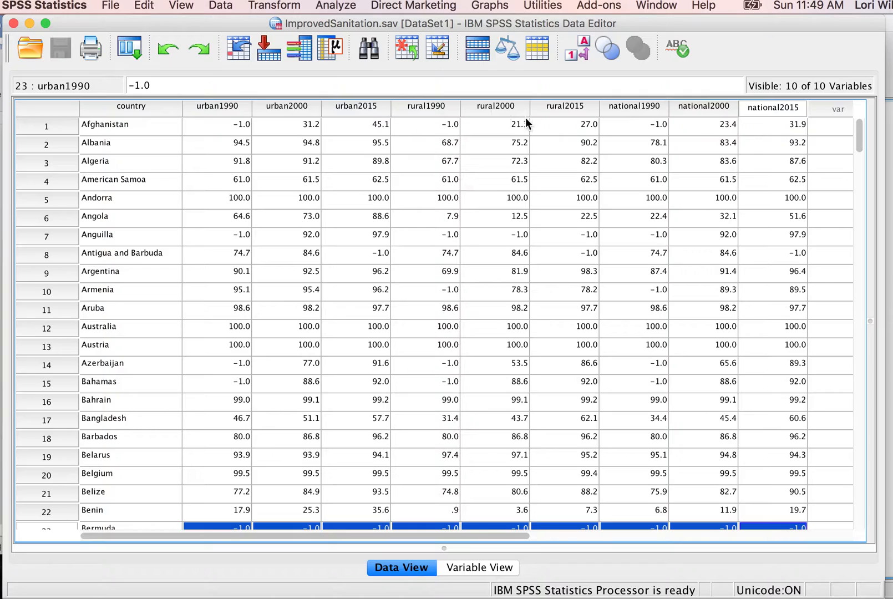
Set up a One-Sample T Test with rural2015 as the test variable
{"action": "left_click", "coordinate": [560, 107]}
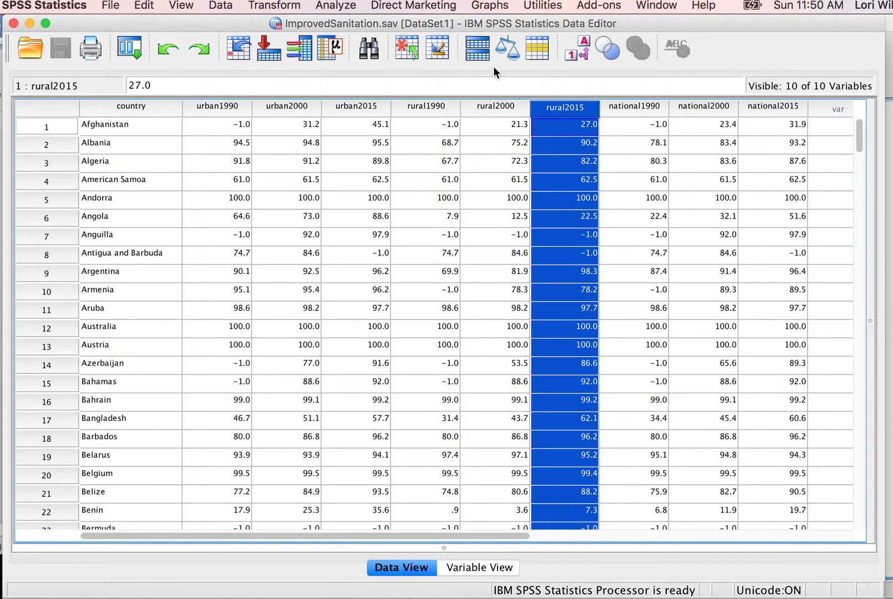
{"action": "left_click", "coordinate": [336, 6]}
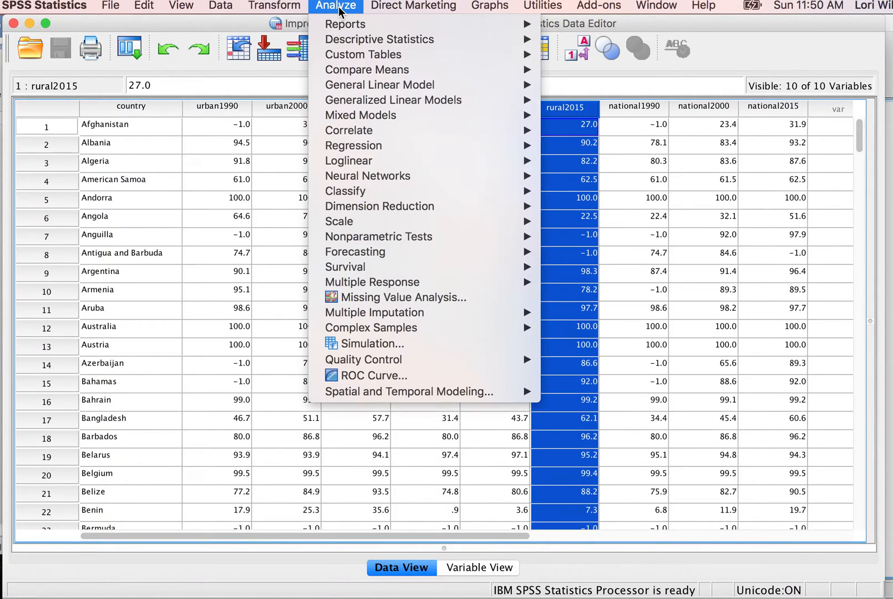
{"action": "mouse_move", "coordinate": [364, 71]}
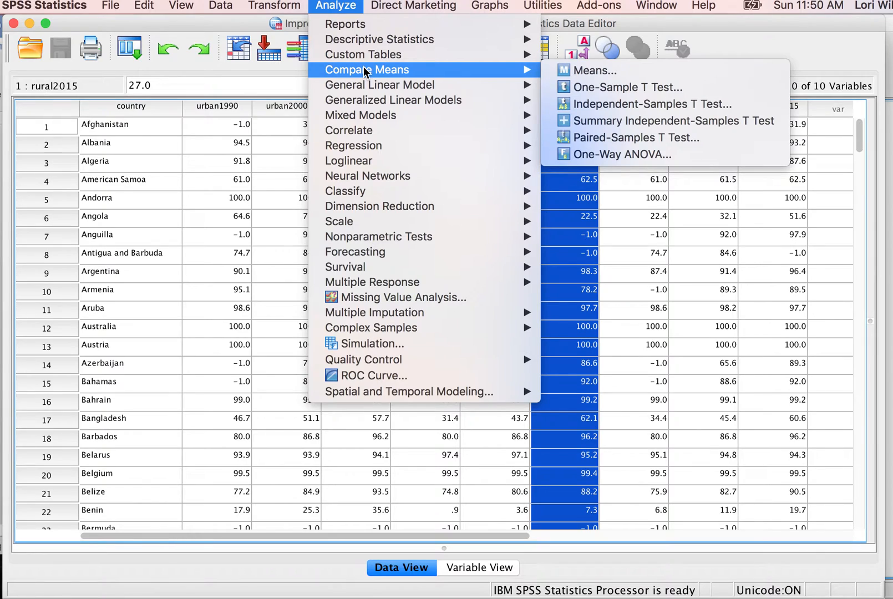
{"action": "left_click", "coordinate": [597, 91]}
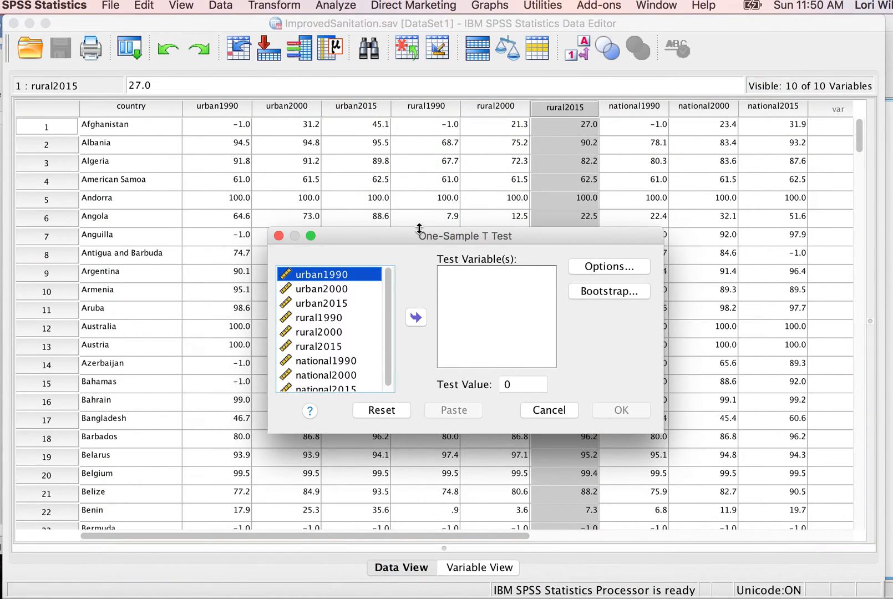
{"action": "left_click_drag", "start_coordinate": [402, 243], "coordinate": [252, 108]}
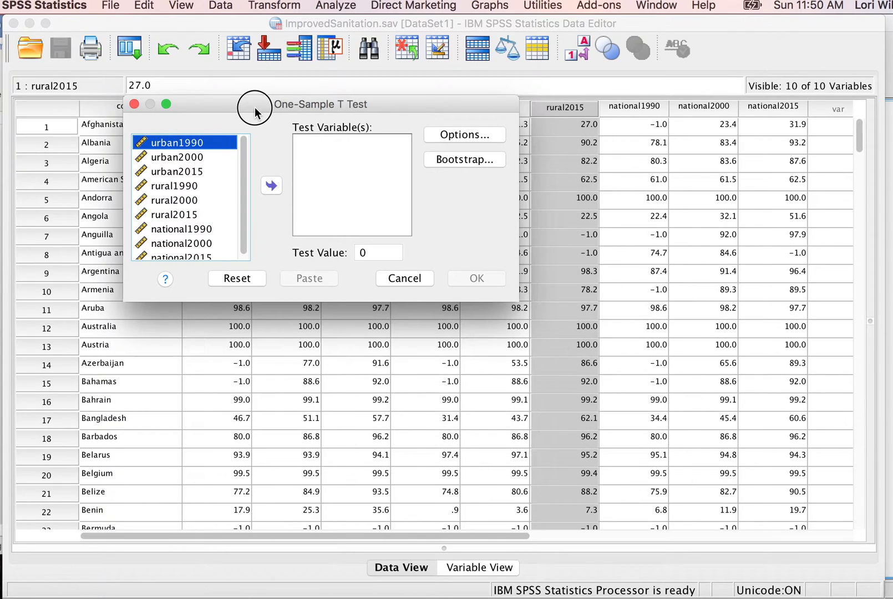
{"action": "left_click", "coordinate": [180, 217]}
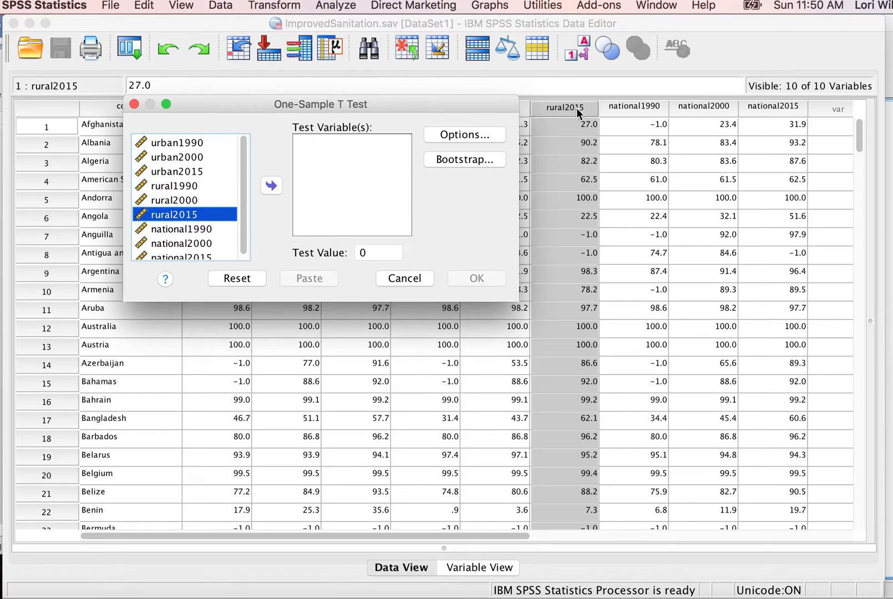
{"action": "left_click", "coordinate": [271, 186]}
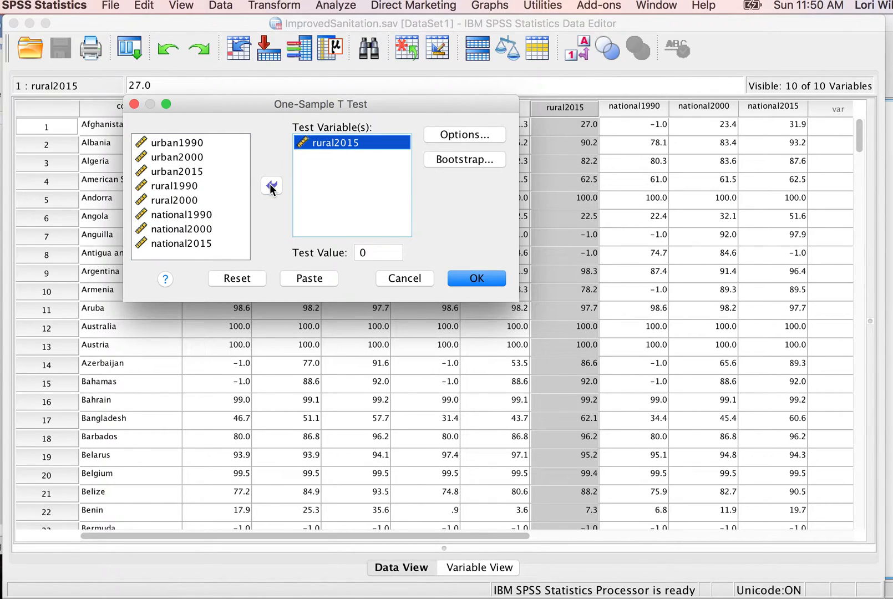
Set the test value to 58.11 and run the One-Sample T Test
{"action": "left_click", "coordinate": [374, 253]}
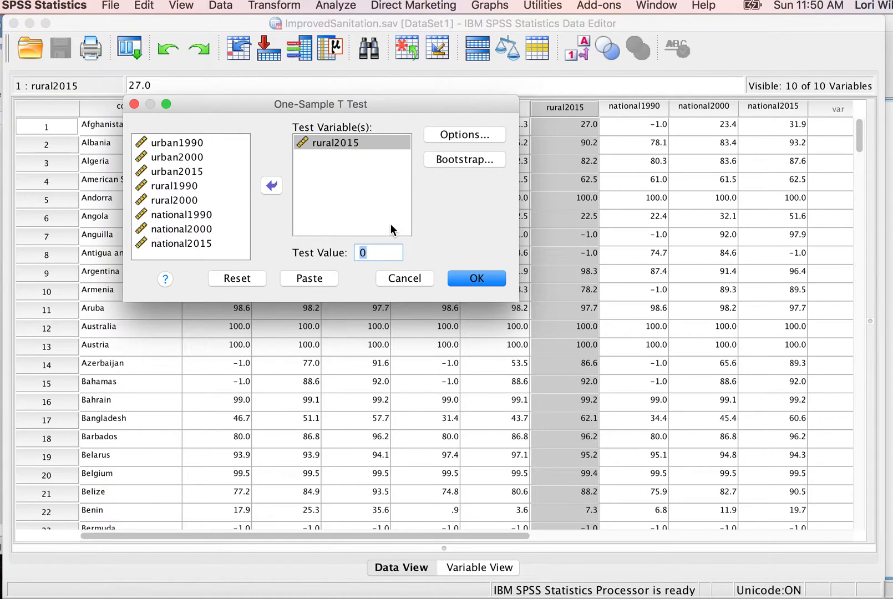
{"action": "key", "text": "BackSpace"}
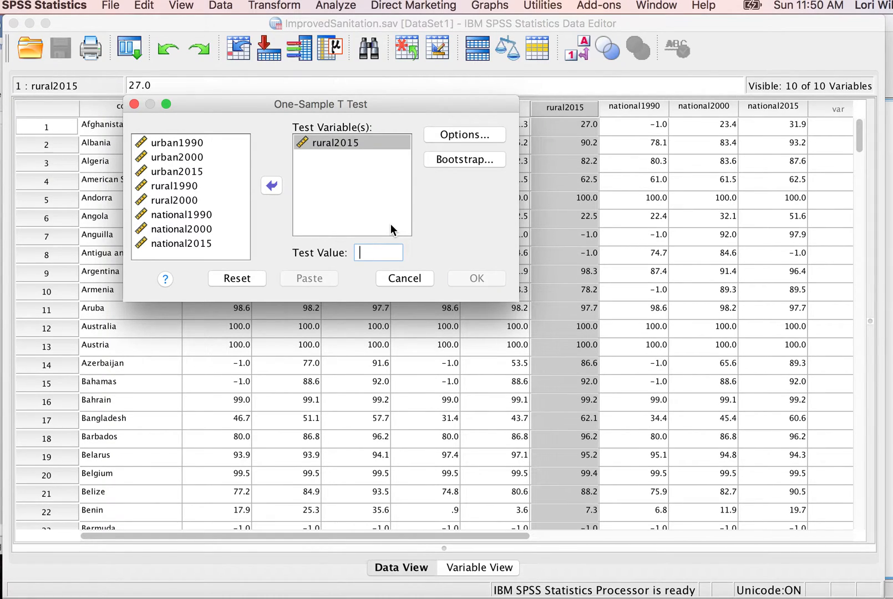
{"action": "type", "text": "58.11"}
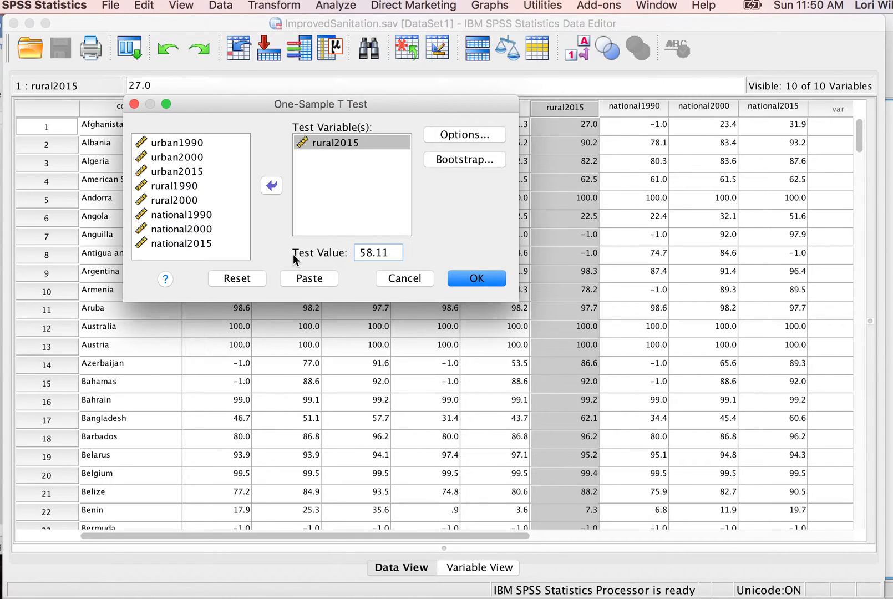
{"action": "left_click", "coordinate": [478, 278]}
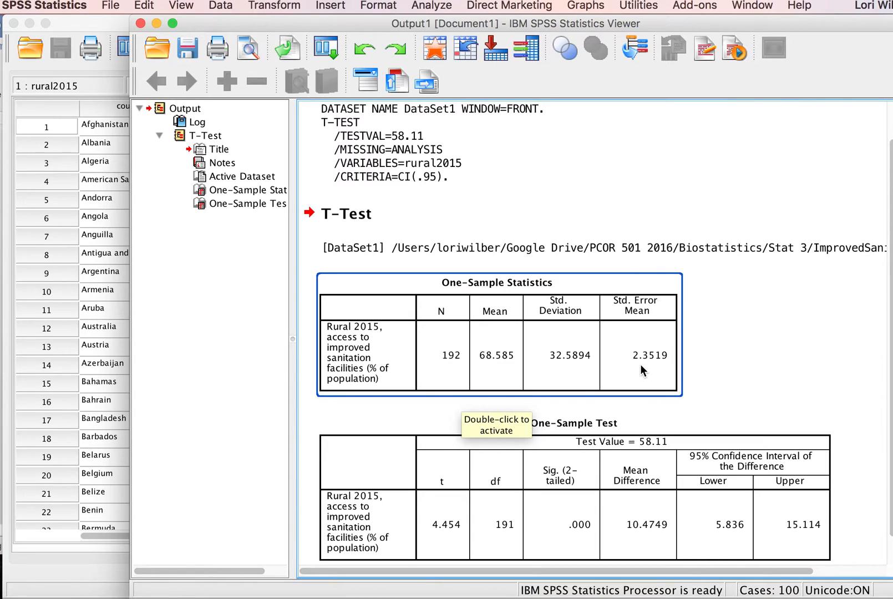
Examine the One-Sample Statistics and One-Sample Test tables for the sample size, mean, t value, degrees of freedom and significance
{"action": "left_click", "coordinate": [582, 417]}
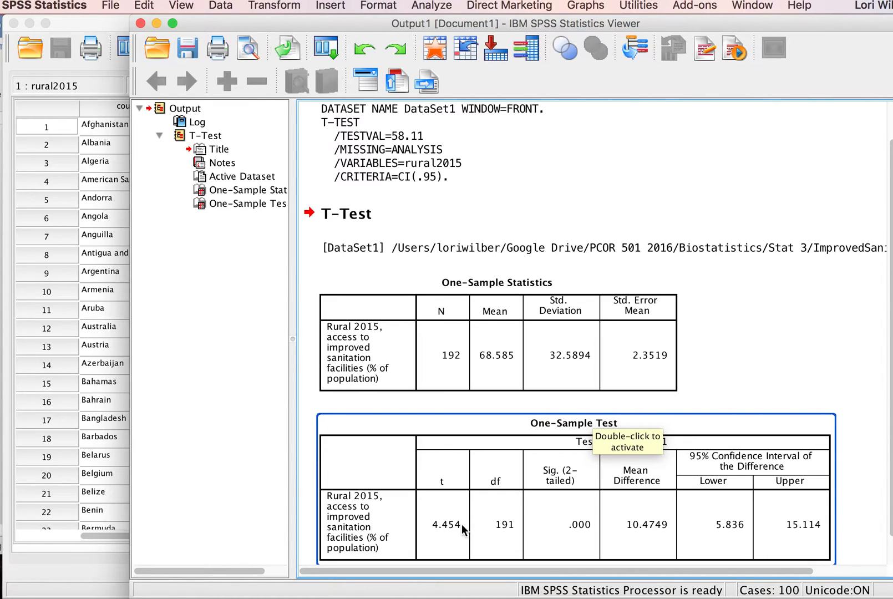
{"action": "left_click", "coordinate": [463, 382]}
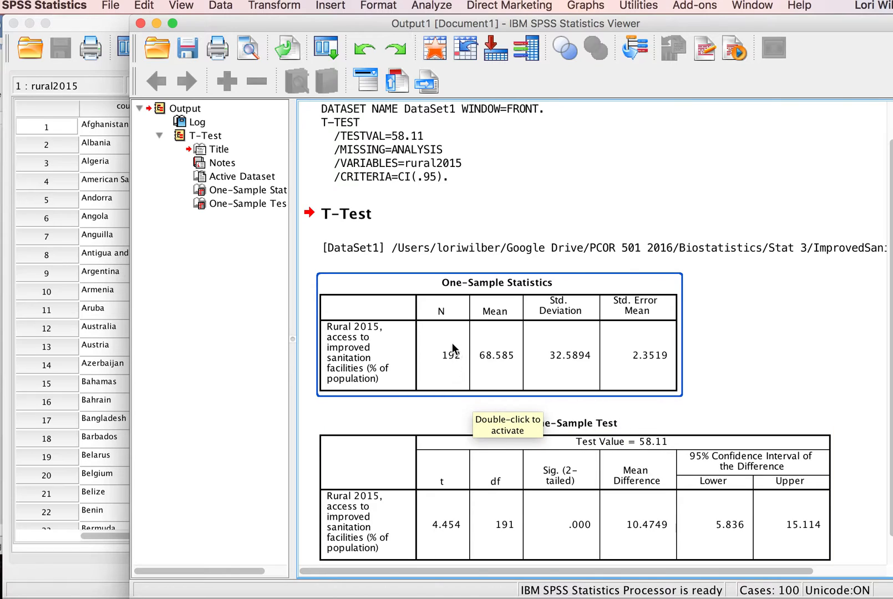
{"action": "left_click", "coordinate": [498, 508]}
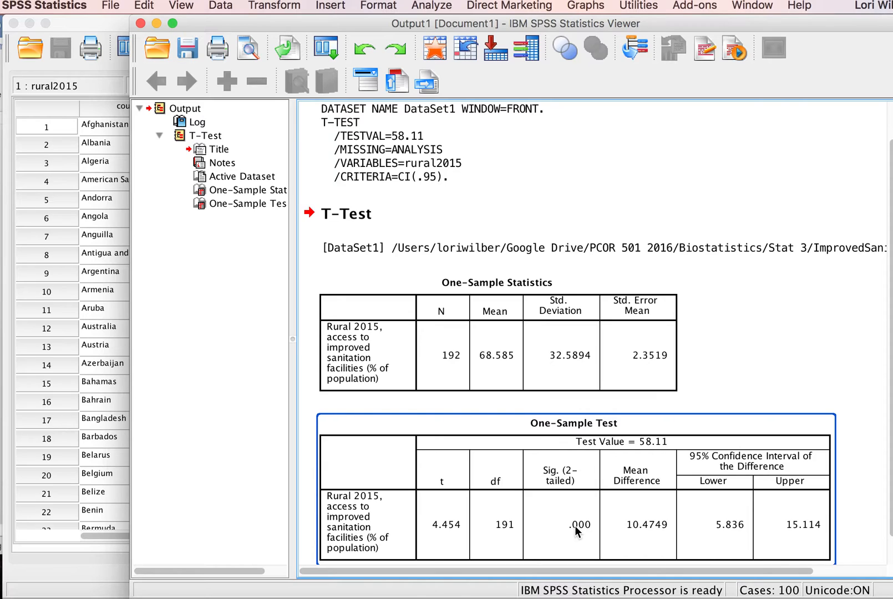
{"action": "left_click", "coordinate": [470, 352]}
Rerun the One-Sample T Test on rural2015 with the test value set to 0
{"action": "left_click", "coordinate": [432, 7]}
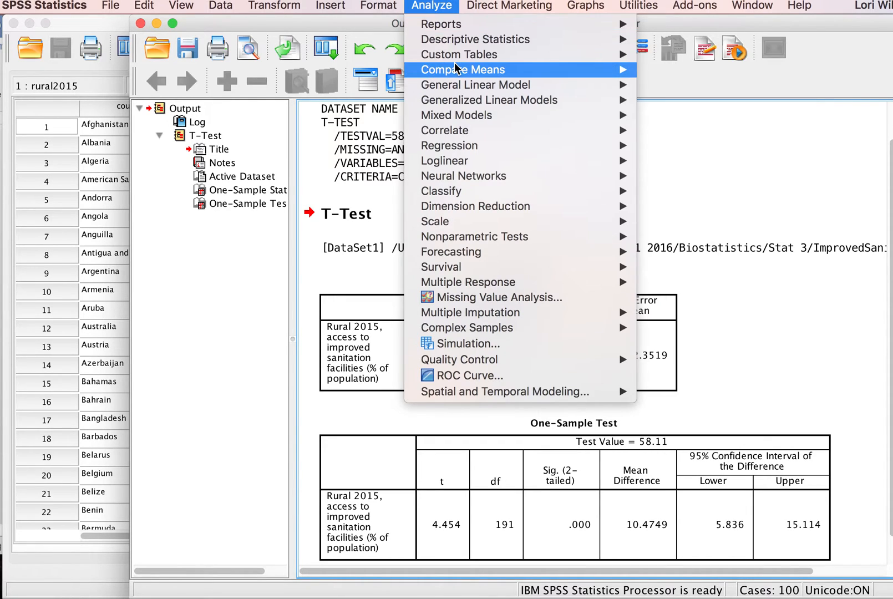
{"action": "mouse_move", "coordinate": [627, 71]}
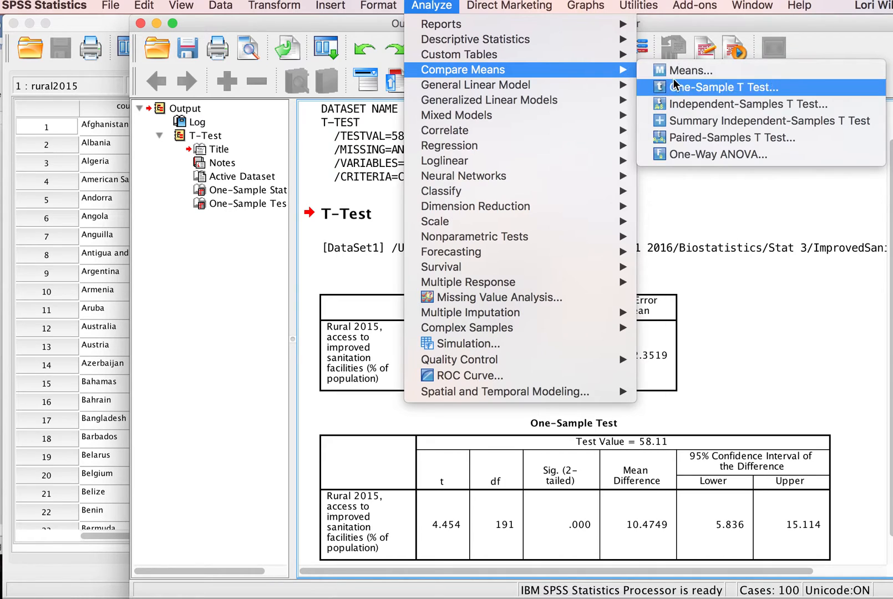
{"action": "left_click", "coordinate": [696, 88]}
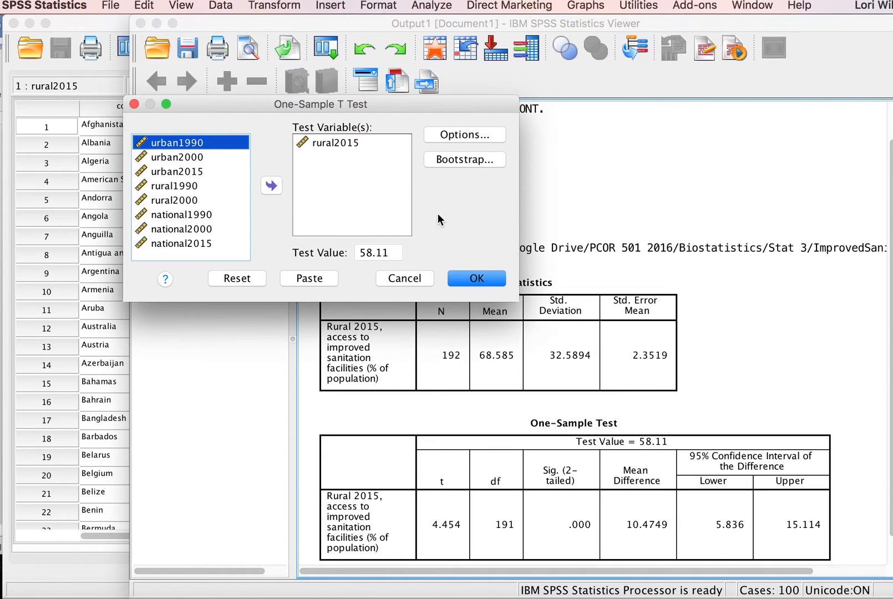
{"action": "double_click", "coordinate": [386, 250]}
{"action": "type", "text": "0"}
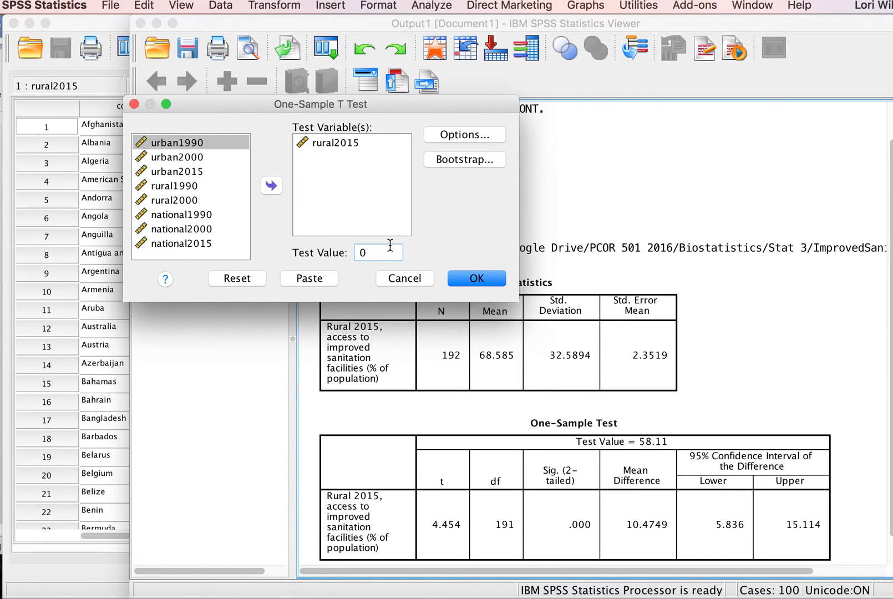
{"action": "left_click", "coordinate": [795, 453]}
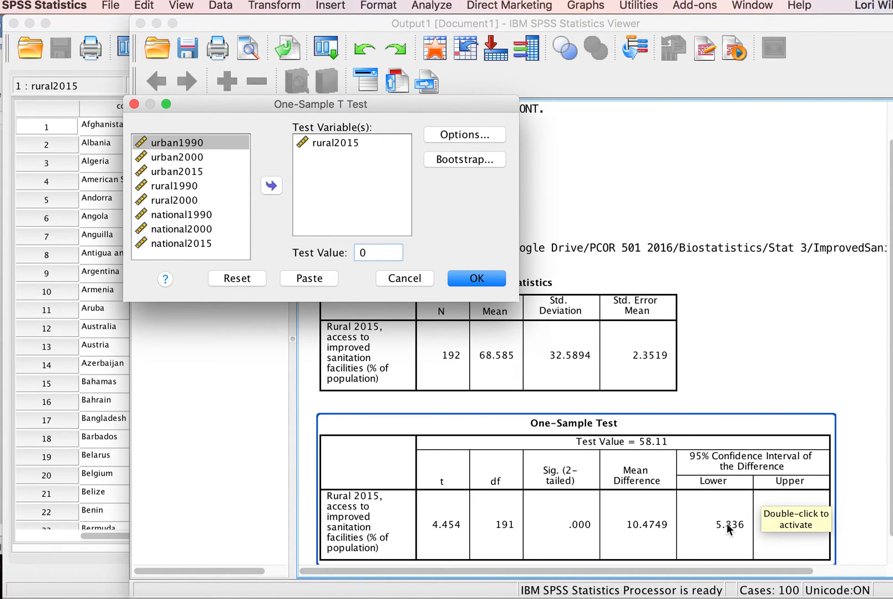
{"action": "left_click", "coordinate": [589, 319]}
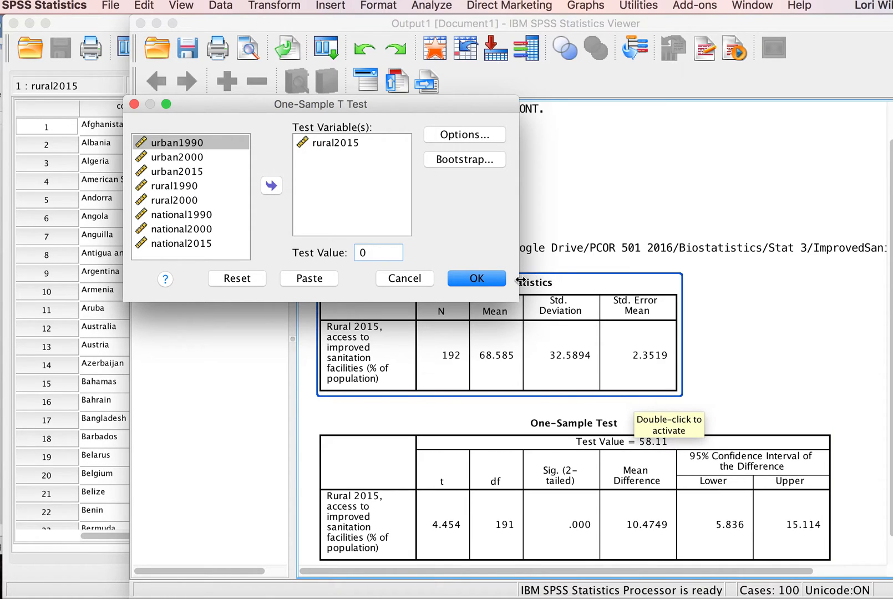
{"action": "left_click", "coordinate": [476, 279]}
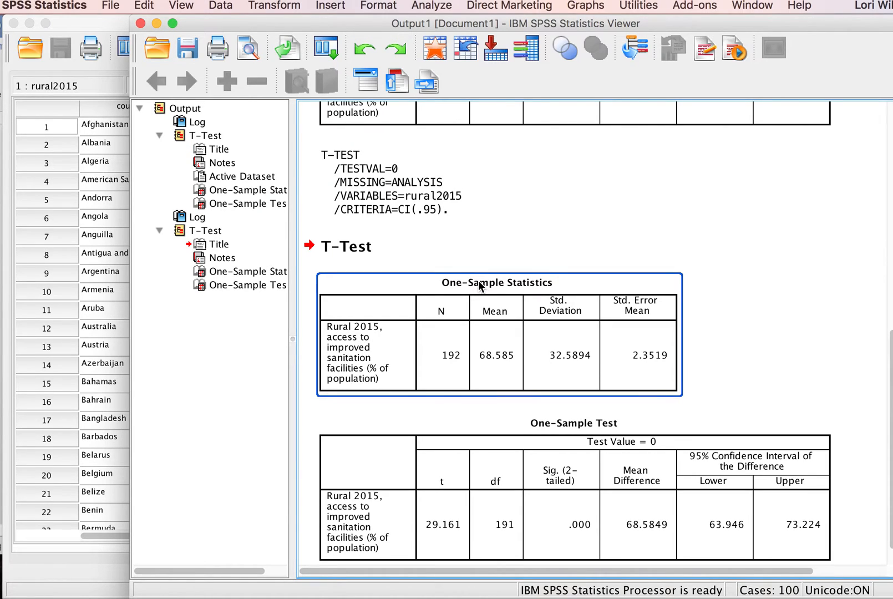
Compare the 95% confidence intervals in the One-Sample Test tables for test values 58.11 and 0
{"action": "scroll", "coordinate": [479, 286], "scroll_direction": "down", "scroll_amount": 2}
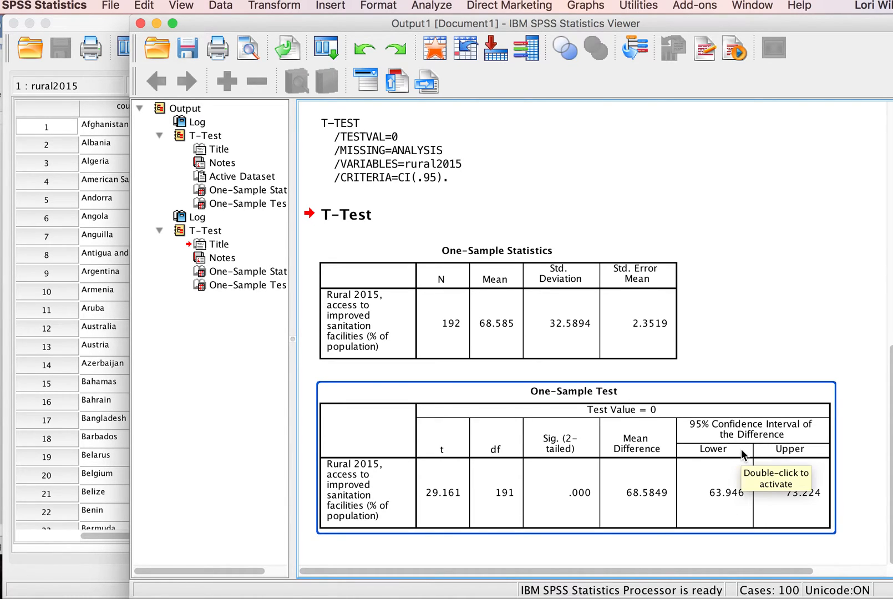
{"action": "scroll", "coordinate": [743, 455], "scroll_direction": "up", "scroll_amount": 3}
{"action": "scroll", "coordinate": [741, 452], "scroll_direction": "up", "scroll_amount": 8}
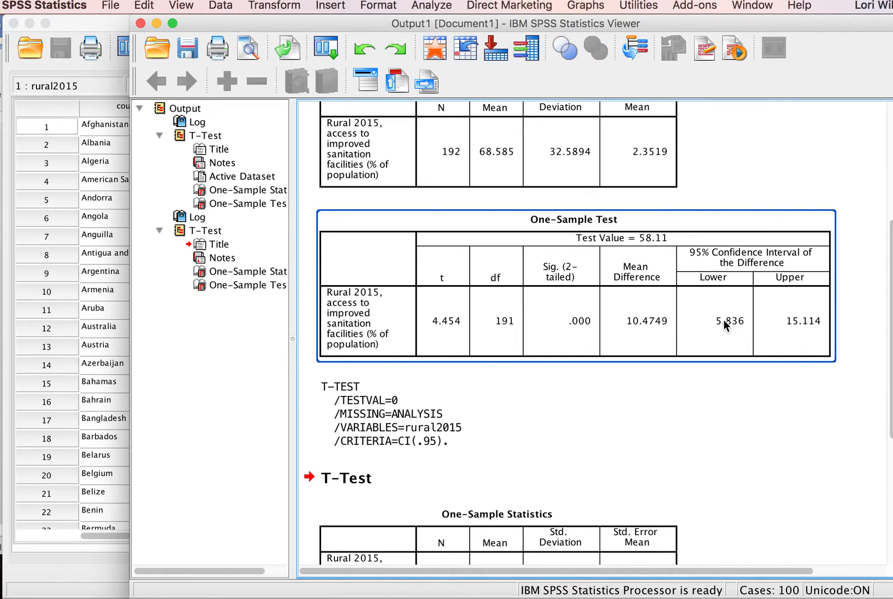
{"action": "scroll", "coordinate": [723, 319], "scroll_direction": "down", "scroll_amount": 5}
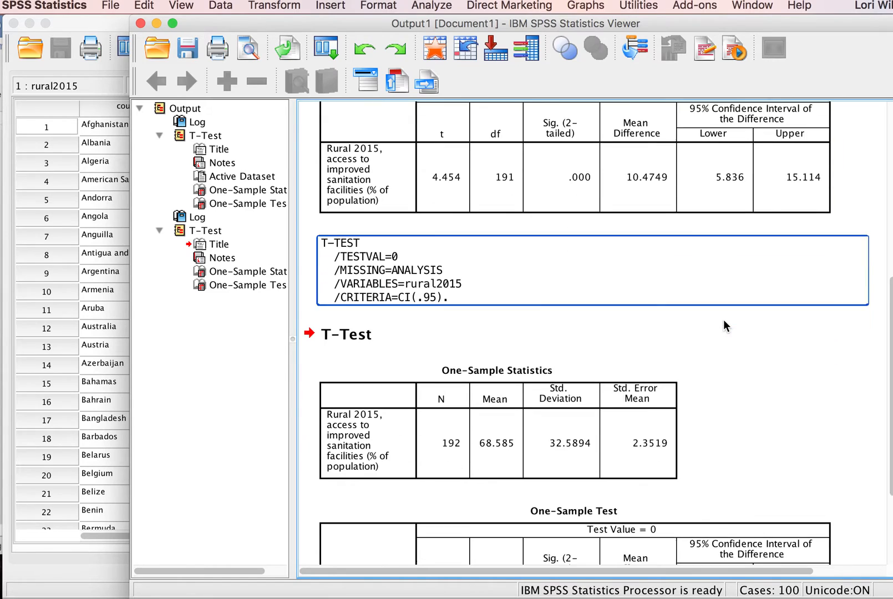
{"action": "left_click", "coordinate": [732, 502]}
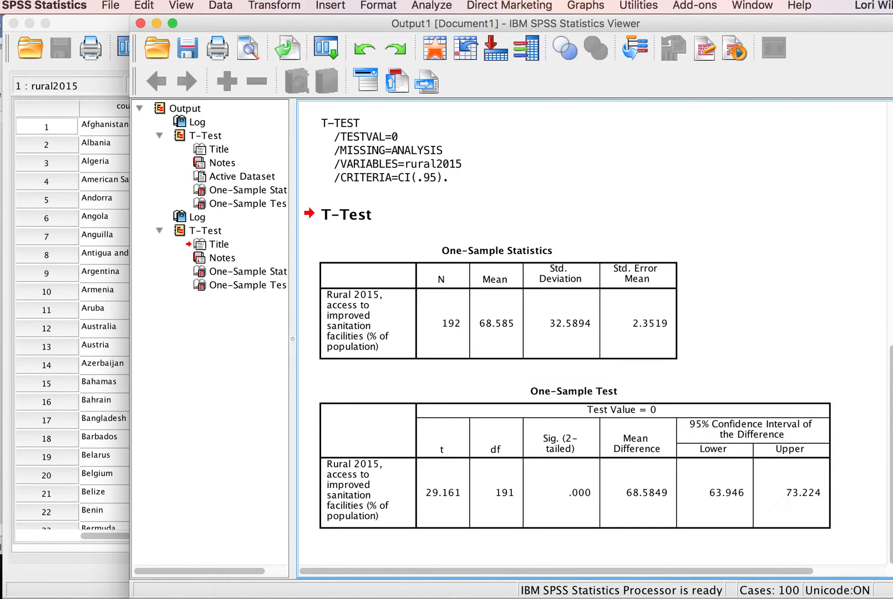
Switch to the OneNote number line and draw a yellow arrow from 68.6 to 58.1, labelled t and p with arrows pointing to it
{"action": "key", "text": "super+Tab"}
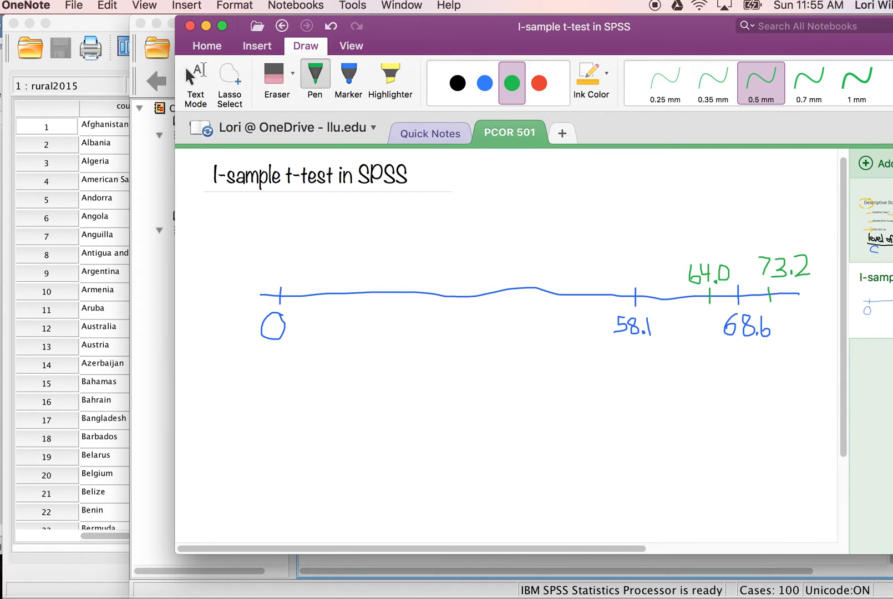
{"action": "left_click", "coordinate": [589, 76]}
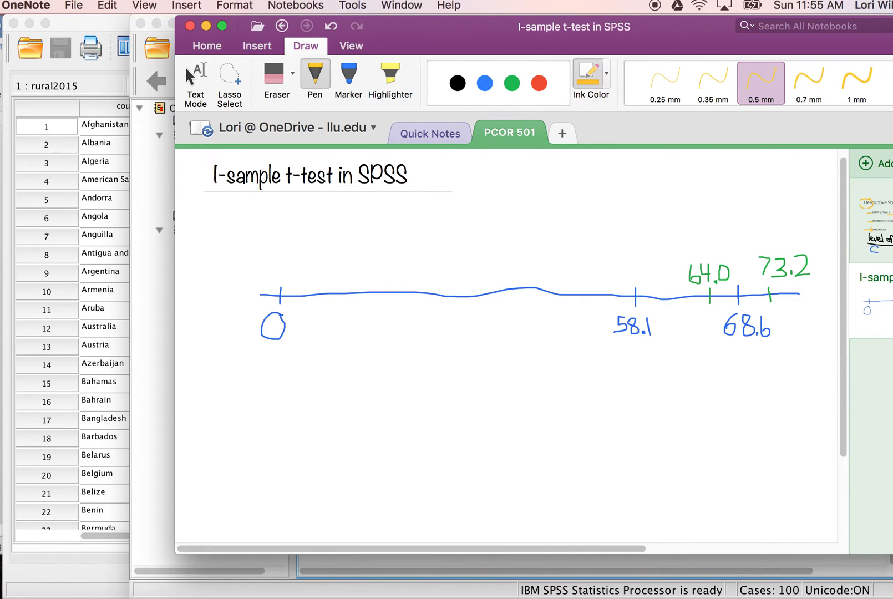
{"action": "mouse_move", "coordinate": [747, 342]}
{"action": "left_mouse_down"}
{"action": "mouse_move", "coordinate": [706, 356]}
{"action": "mouse_move", "coordinate": [630, 340]}
{"action": "mouse_move", "coordinate": [645, 341]}
{"action": "left_mouse_up"}
{"action": "mouse_move", "coordinate": [669, 368]}
{"action": "left_mouse_down"}
{"action": "mouse_move", "coordinate": [686, 396]}
{"action": "mouse_move", "coordinate": [690, 382]}
{"action": "mouse_move", "coordinate": [678, 413]}
{"action": "mouse_move", "coordinate": [692, 417]}
{"action": "mouse_move", "coordinate": [680, 420]}
{"action": "left_mouse_up"}
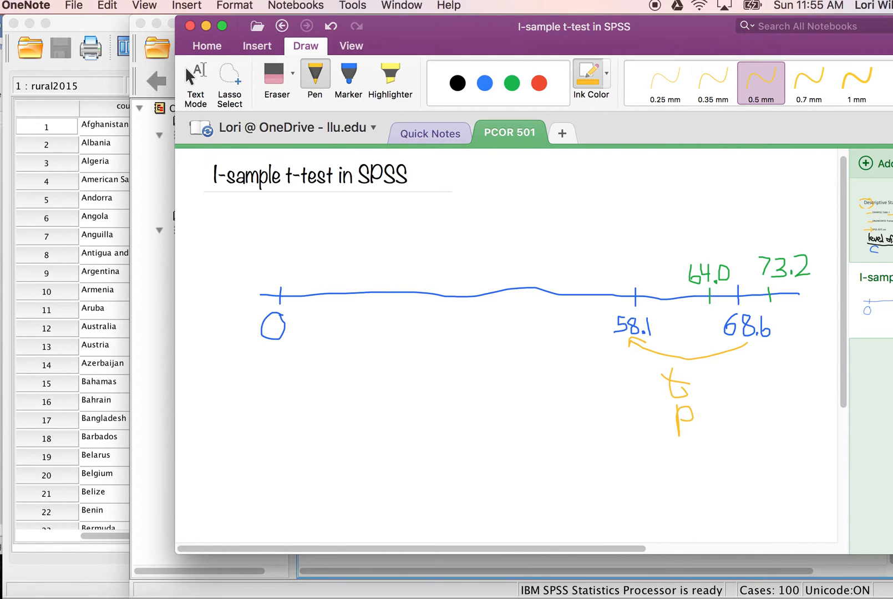
{"action": "mouse_move", "coordinate": [660, 385]}
{"action": "left_mouse_down"}
{"action": "mouse_move", "coordinate": [652, 411]}
{"action": "mouse_move", "coordinate": [670, 420]}
{"action": "mouse_move", "coordinate": [635, 379]}
{"action": "mouse_move", "coordinate": [653, 354]}
{"action": "mouse_move", "coordinate": [657, 364]}
{"action": "left_mouse_up"}
Bracket 64.0 to 73.2 in yellow, circle 58.1 and draw a curved arrow from it to the bracket
{"action": "mouse_move", "coordinate": [708, 260]}
{"action": "left_mouse_down"}
{"action": "mouse_move", "coordinate": [703, 244]}
{"action": "mouse_move", "coordinate": [734, 230]}
{"action": "mouse_move", "coordinate": [767, 236]}
{"action": "mouse_move", "coordinate": [773, 249]}
{"action": "left_mouse_up"}
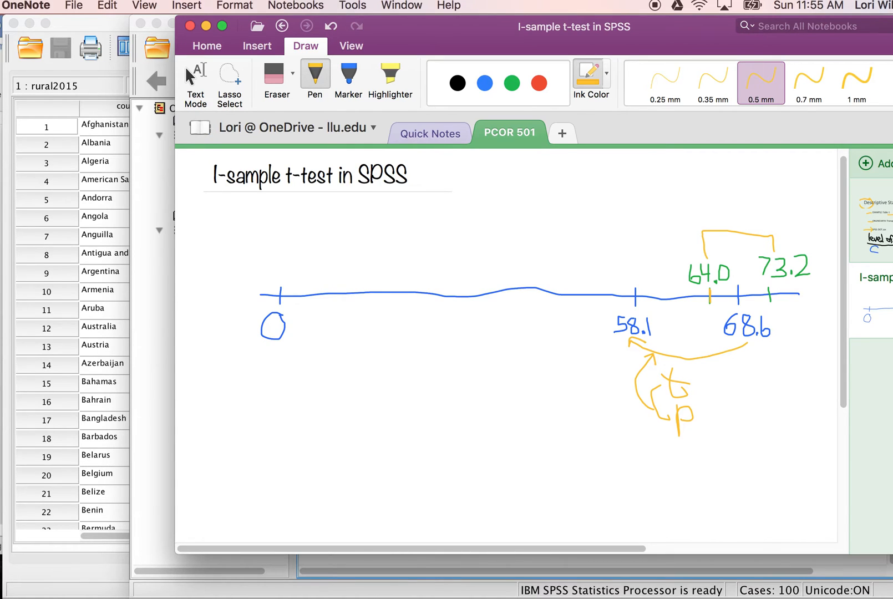
{"action": "mouse_move", "coordinate": [654, 310]}
{"action": "left_mouse_down"}
{"action": "mouse_move", "coordinate": [640, 308]}
{"action": "mouse_move", "coordinate": [638, 346]}
{"action": "mouse_move", "coordinate": [653, 317]}
{"action": "mouse_move", "coordinate": [665, 181]}
{"action": "mouse_move", "coordinate": [718, 226]}
{"action": "mouse_move", "coordinate": [720, 209]}
{"action": "left_mouse_up"}
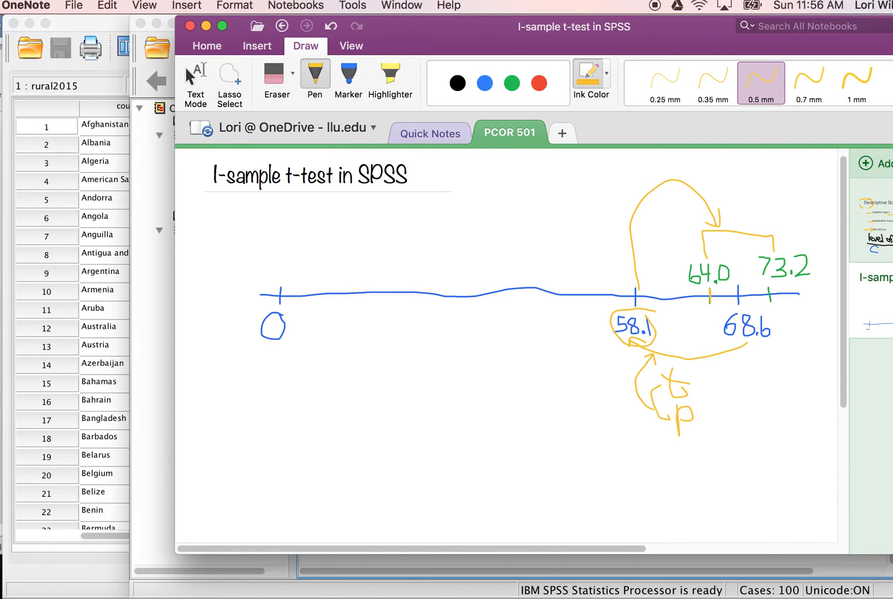
{"action": "mouse_move", "coordinate": [707, 257]}
{"action": "left_mouse_down"}
{"action": "mouse_move", "coordinate": [707, 234]}
{"action": "mouse_move", "coordinate": [770, 237]}
{"action": "left_mouse_up"}
Circle the 0 on the number line and draw yellow arrows from it to 64.0 and to 73.2
{"action": "mouse_move", "coordinate": [290, 311]}
{"action": "left_mouse_down"}
{"action": "mouse_move", "coordinate": [253, 324]}
{"action": "mouse_move", "coordinate": [286, 346]}
{"action": "mouse_move", "coordinate": [292, 308]}
{"action": "left_mouse_up"}
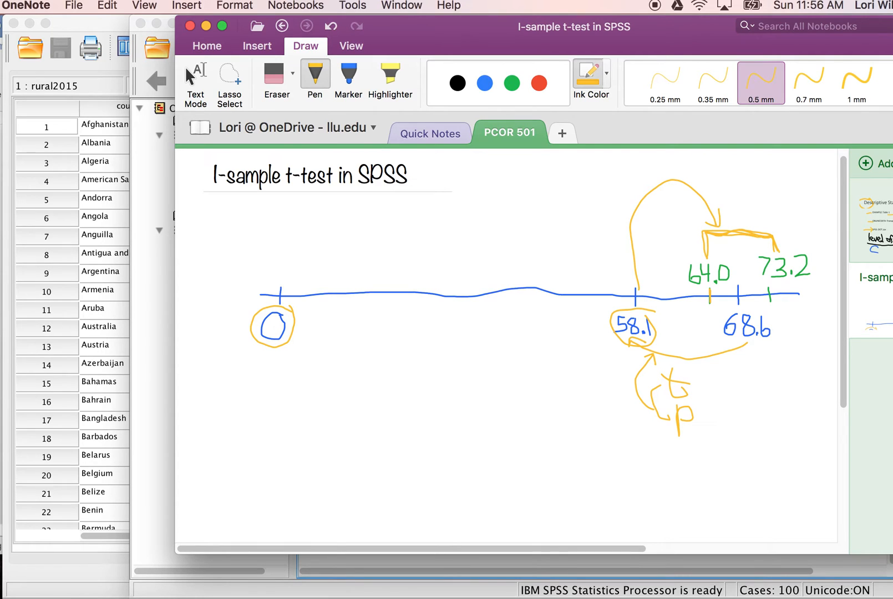
{"action": "mouse_move", "coordinate": [278, 286]}
{"action": "left_mouse_down"}
{"action": "mouse_move", "coordinate": [283, 236]}
{"action": "mouse_move", "coordinate": [450, 255]}
{"action": "mouse_move", "coordinate": [689, 236]}
{"action": "mouse_move", "coordinate": [695, 258]}
{"action": "left_mouse_up"}
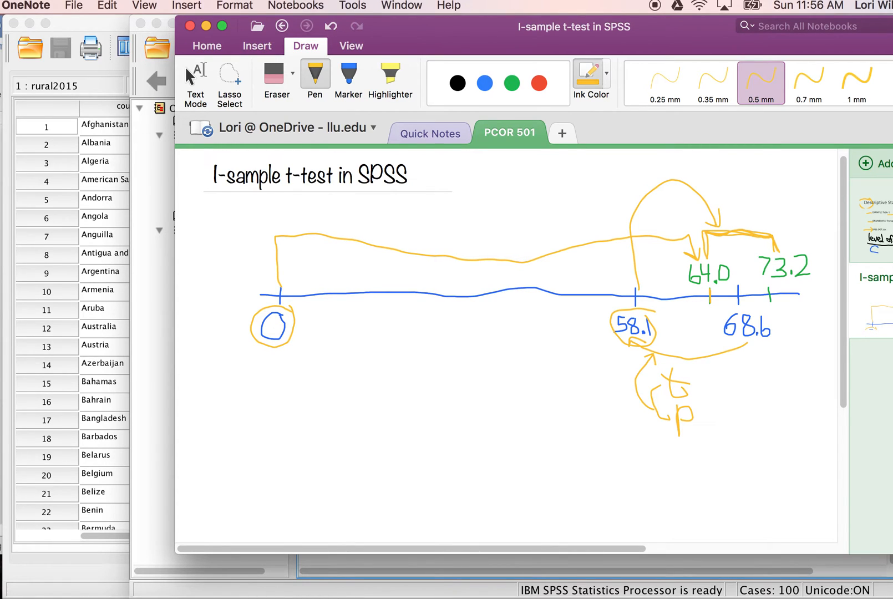
{"action": "mouse_move", "coordinate": [279, 280]}
{"action": "left_mouse_down"}
{"action": "mouse_move", "coordinate": [303, 227]}
{"action": "mouse_move", "coordinate": [572, 240]}
{"action": "mouse_move", "coordinate": [767, 219]}
{"action": "mouse_move", "coordinate": [779, 249]}
{"action": "left_mouse_up"}
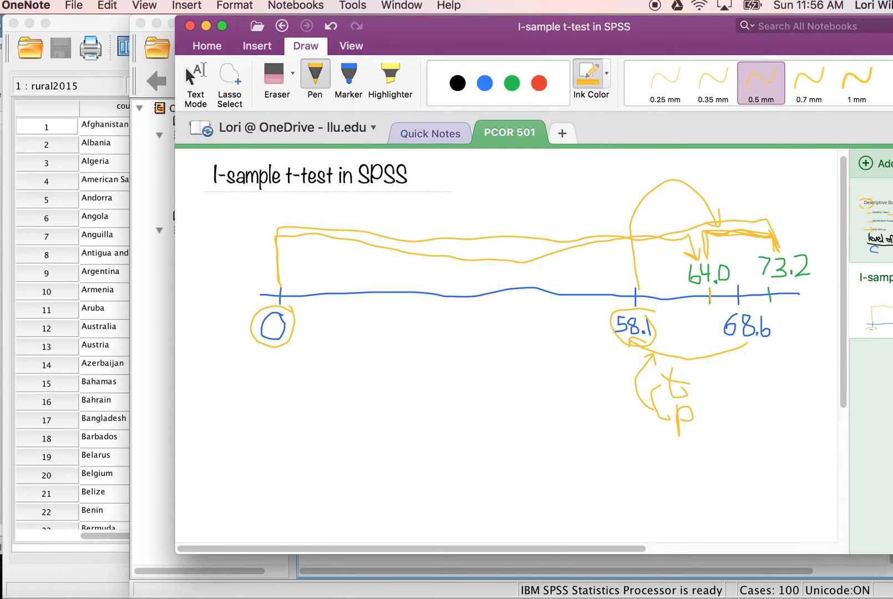
Switch to the SPSS output and compare the One-Sample Test tables for test values 0 and 58.11
{"action": "left_click", "coordinate": [165, 407]}
{"action": "left_click", "coordinate": [750, 502]}
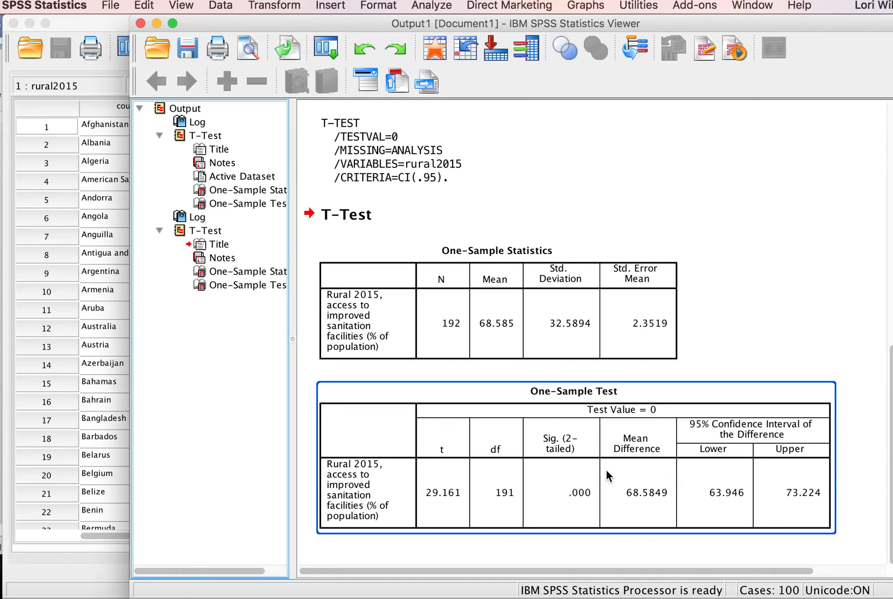
{"action": "scroll", "coordinate": [606, 469], "scroll_direction": "up", "scroll_amount": 5}
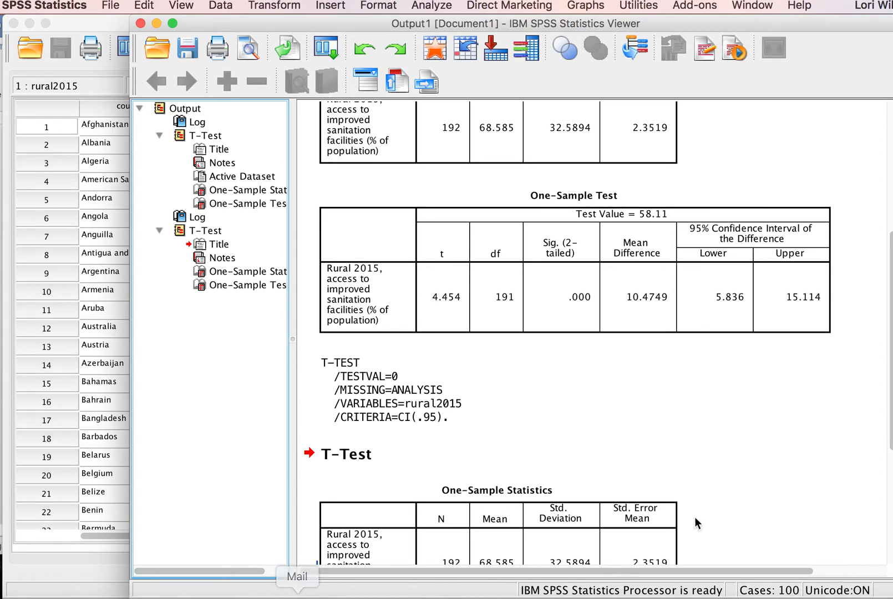
Switch to OneNote and draw red arrows from 58.1 to 64.0 and 73.2, plus a red line along the axis between 58.1 and 64.0
{"action": "left_click", "coordinate": [892, 436]}
{"action": "left_click", "coordinate": [539, 83]}
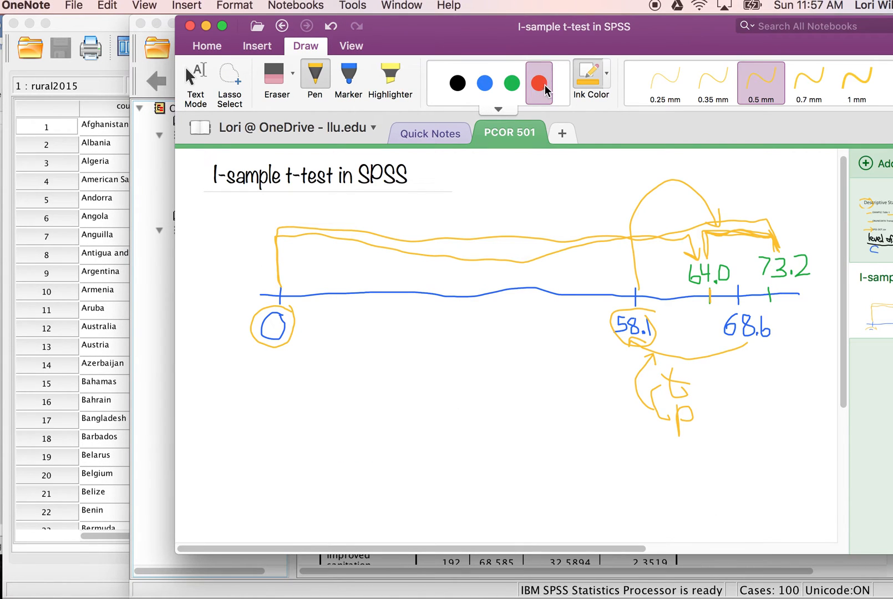
{"action": "mouse_move", "coordinate": [636, 288]}
{"action": "left_mouse_down"}
{"action": "mouse_move", "coordinate": [630, 249]}
{"action": "mouse_move", "coordinate": [710, 255]}
{"action": "left_mouse_up"}
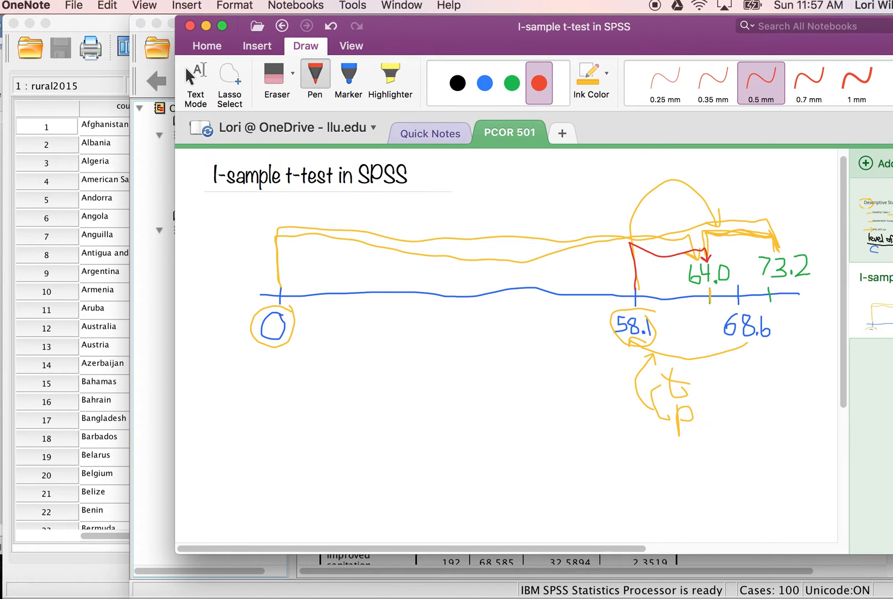
{"action": "mouse_move", "coordinate": [636, 287]}
{"action": "left_mouse_down"}
{"action": "mouse_move", "coordinate": [639, 230]}
{"action": "mouse_move", "coordinate": [781, 230]}
{"action": "mouse_move", "coordinate": [783, 250]}
{"action": "mouse_move", "coordinate": [789, 242]}
{"action": "left_mouse_up"}
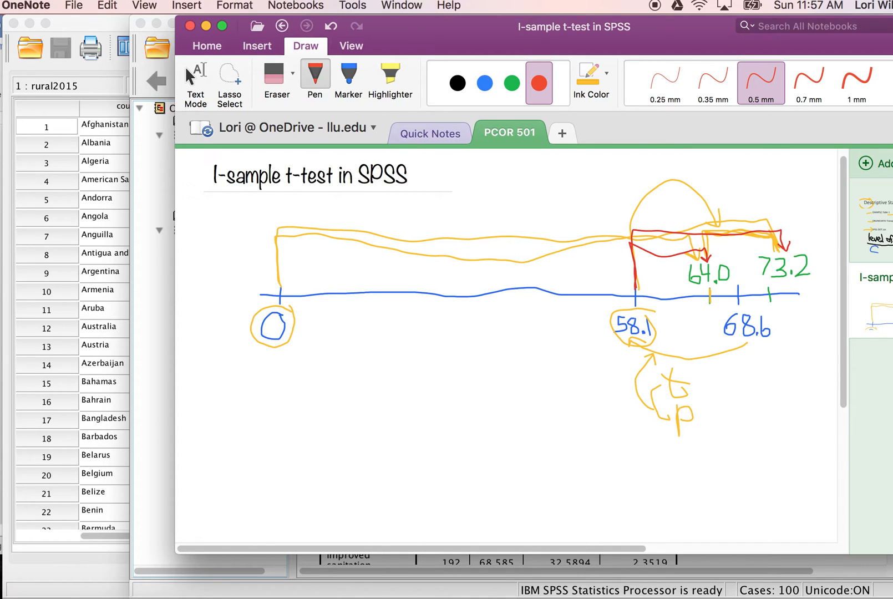
{"action": "left_click_drag", "start_coordinate": [738, 241], "coordinate": [745, 257]}
{"action": "left_click_drag", "start_coordinate": [635, 299], "coordinate": [704, 298]}
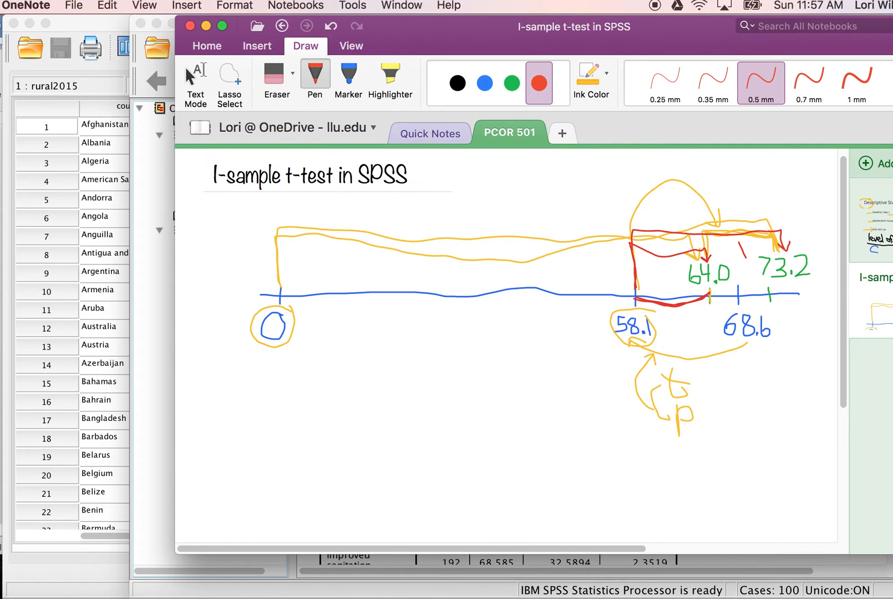
Circle 58.1 and 0 in red and underline the 0
{"action": "mouse_move", "coordinate": [650, 308]}
{"action": "left_mouse_down"}
{"action": "mouse_move", "coordinate": [620, 306]}
{"action": "mouse_move", "coordinate": [632, 354]}
{"action": "mouse_move", "coordinate": [648, 316]}
{"action": "left_mouse_up"}
{"action": "mouse_move", "coordinate": [301, 312]}
{"action": "left_mouse_down"}
{"action": "mouse_move", "coordinate": [258, 303]}
{"action": "mouse_move", "coordinate": [275, 351]}
{"action": "mouse_move", "coordinate": [285, 305]}
{"action": "left_mouse_up"}
{"action": "left_click_drag", "start_coordinate": [255, 350], "coordinate": [292, 351]}
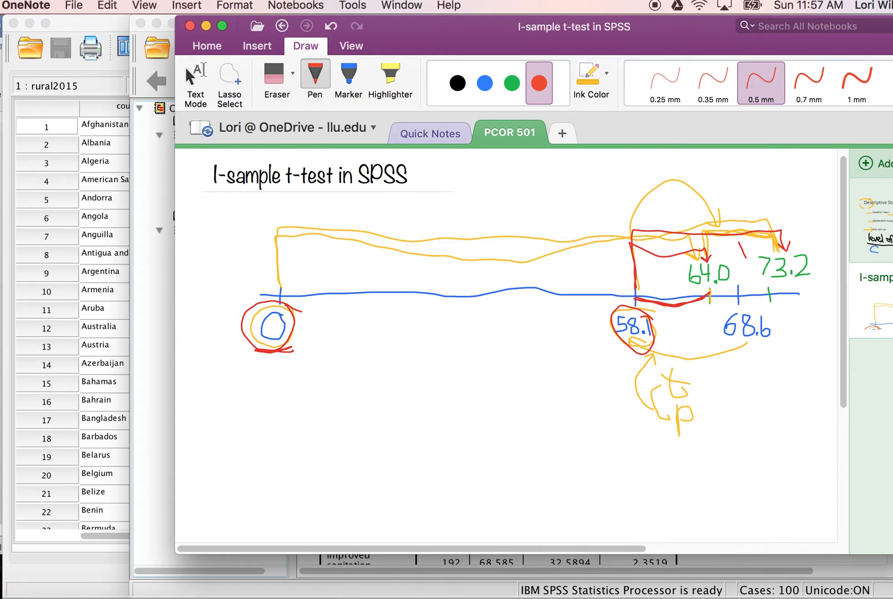
Underline 64.0 and 73.2 in red, retrace the circle around 58.1, mark t and p with dashes, and underline 0 and 58.1
{"action": "left_click_drag", "start_coordinate": [689, 285], "coordinate": [809, 276]}
{"action": "mouse_move", "coordinate": [623, 349]}
{"action": "left_mouse_down"}
{"action": "mouse_move", "coordinate": [658, 341]}
{"action": "mouse_move", "coordinate": [632, 305]}
{"action": "mouse_move", "coordinate": [608, 331]}
{"action": "mouse_move", "coordinate": [646, 348]}
{"action": "mouse_move", "coordinate": [647, 318]}
{"action": "left_mouse_up"}
{"action": "mouse_move", "coordinate": [686, 383]}
{"action": "left_mouse_down"}
{"action": "mouse_move", "coordinate": [701, 383]}
{"action": "mouse_move", "coordinate": [716, 412]}
{"action": "left_mouse_up"}
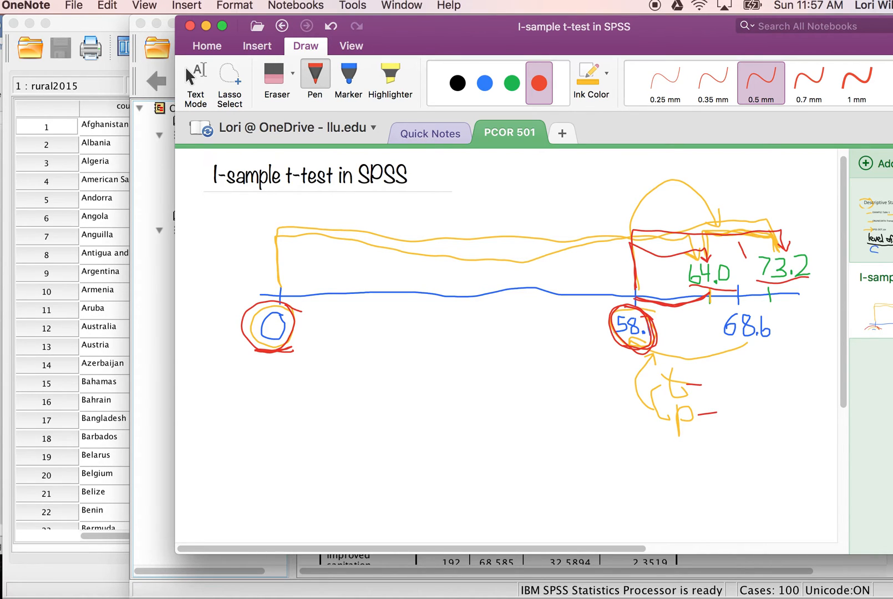
{"action": "left_click_drag", "start_coordinate": [259, 347], "coordinate": [300, 348]}
{"action": "left_click_drag", "start_coordinate": [610, 340], "coordinate": [646, 343]}
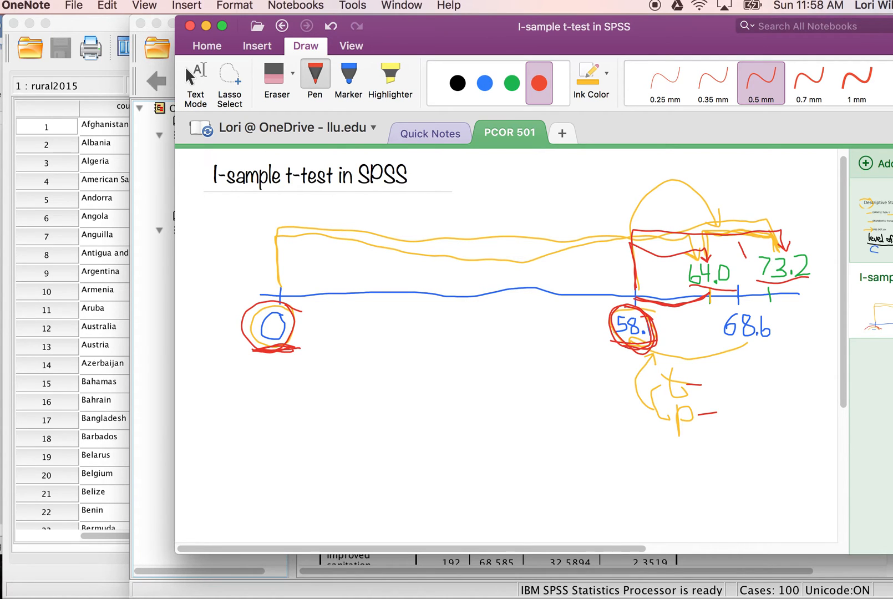
Return to the SPSS output and review the One-Sample Test tables for both test values
{"action": "left_click", "coordinate": [156, 413]}
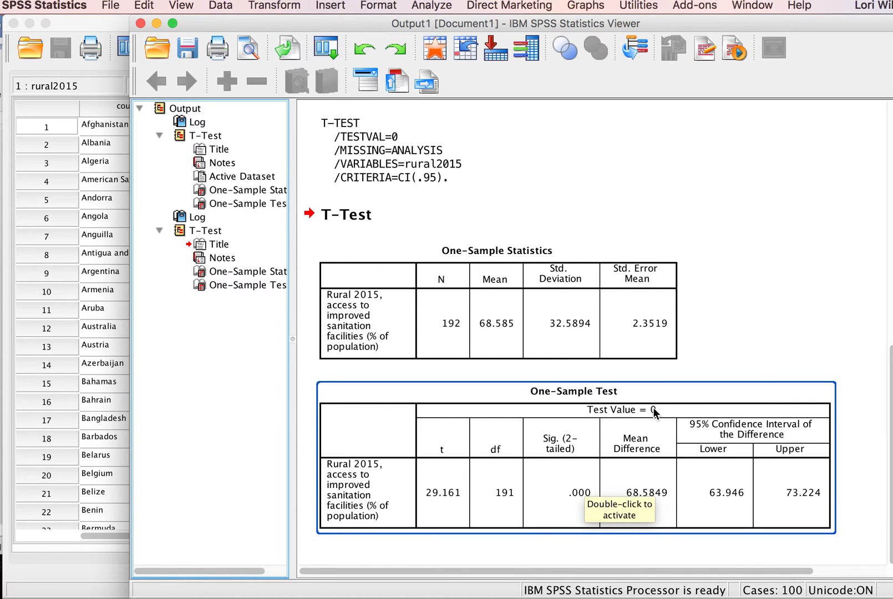
{"action": "scroll", "coordinate": [653, 408], "scroll_direction": "up", "scroll_amount": 10}
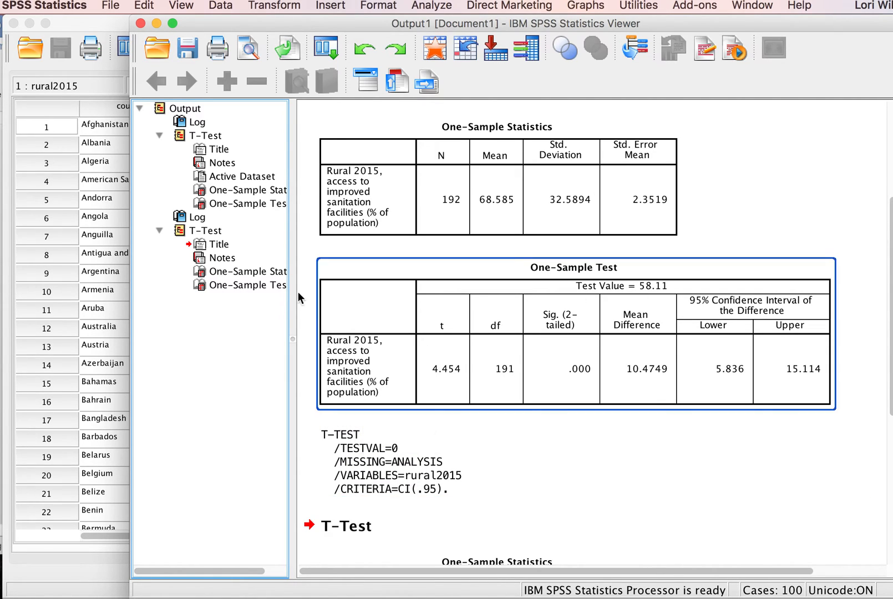
Switch to the Word document B12.1 | SPSS example and review its objectives and the Statistical Report table
{"action": "left_click", "coordinate": [1, 277]}
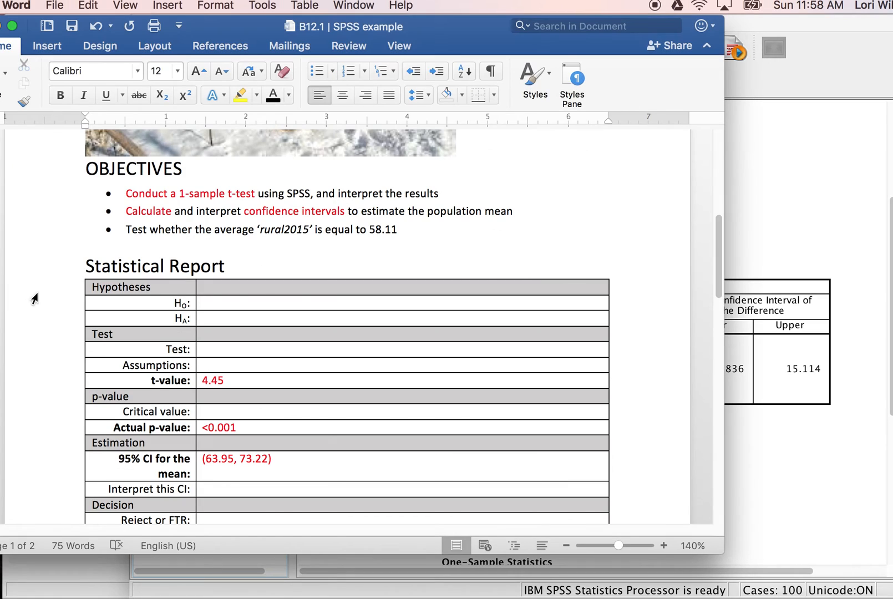
{"action": "scroll", "coordinate": [35, 298], "scroll_direction": "up", "scroll_amount": 5}
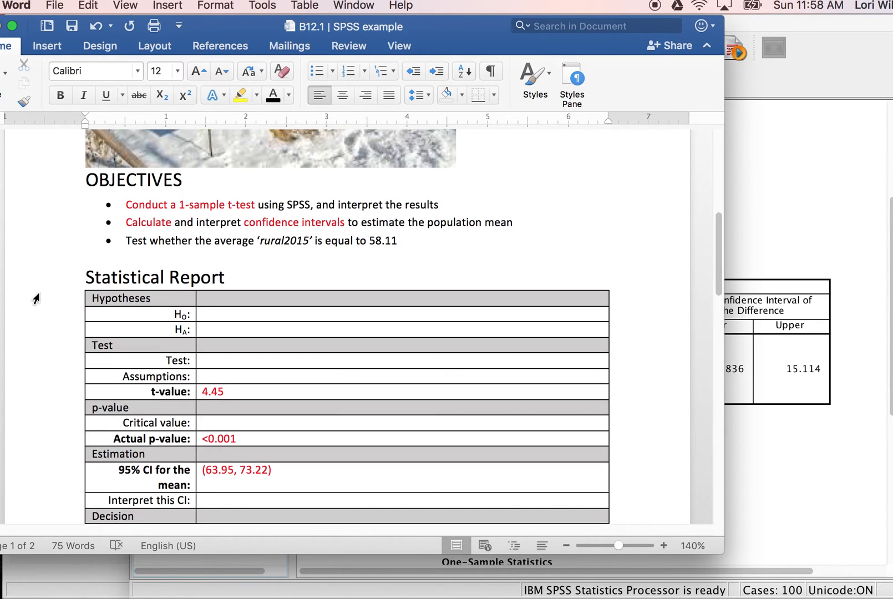
{"action": "scroll", "coordinate": [35, 298], "scroll_direction": "up", "scroll_amount": 2}
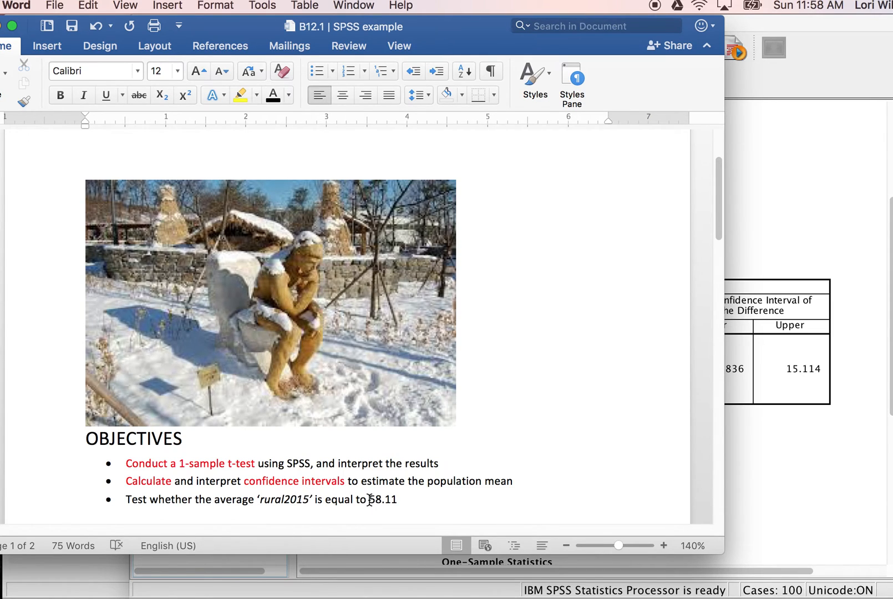
{"action": "scroll", "coordinate": [415, 502], "scroll_direction": "down", "scroll_amount": 10}
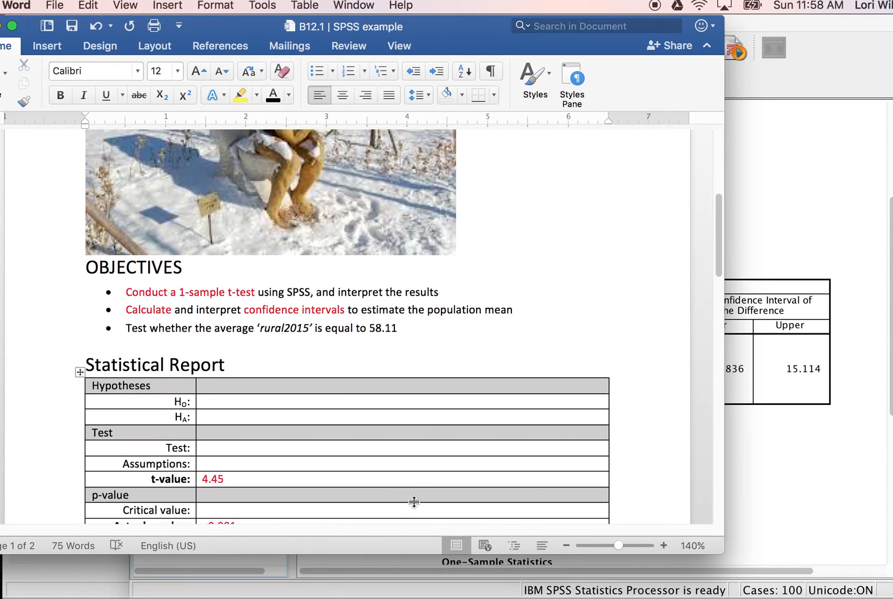
{"action": "scroll", "coordinate": [414, 502], "scroll_direction": "down", "scroll_amount": 3}
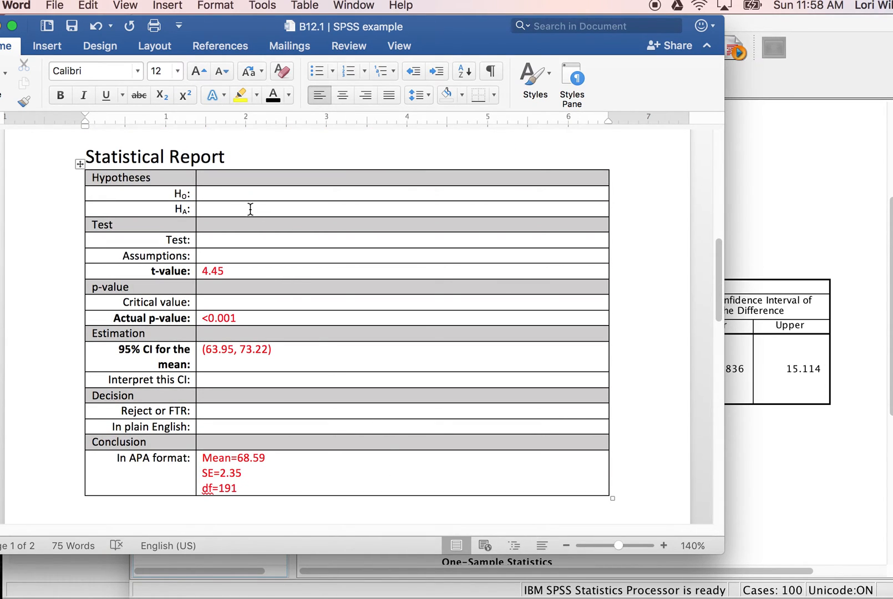
Go through the hypotheses and test rows of the Statistical Report and compare its t-value with the SPSS One-Sample Test for 58.11
{"action": "left_click", "coordinate": [209, 194]}
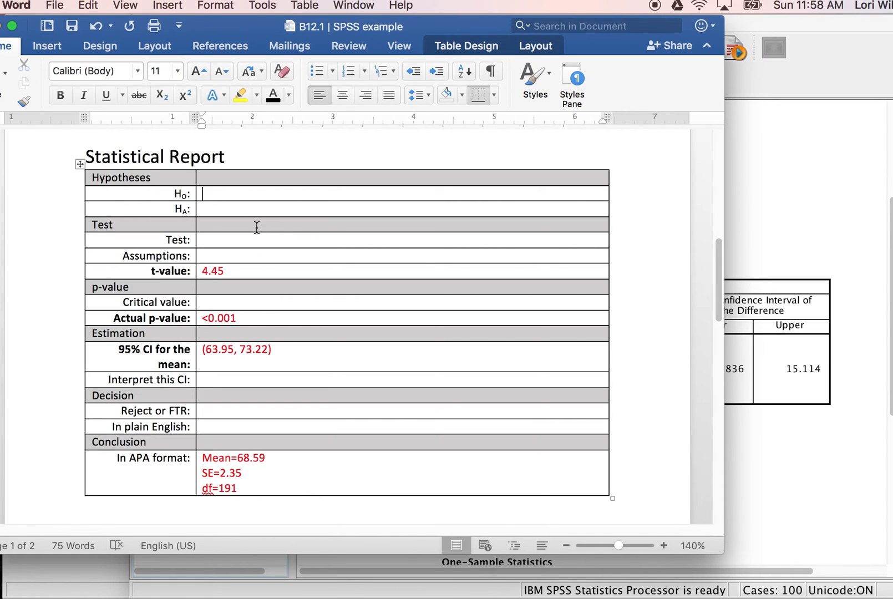
{"action": "left_click", "coordinate": [215, 207]}
{"action": "left_click", "coordinate": [214, 240]}
{"action": "left_click", "coordinate": [226, 270]}
{"action": "left_click_drag", "start_coordinate": [226, 271], "coordinate": [200, 270]}
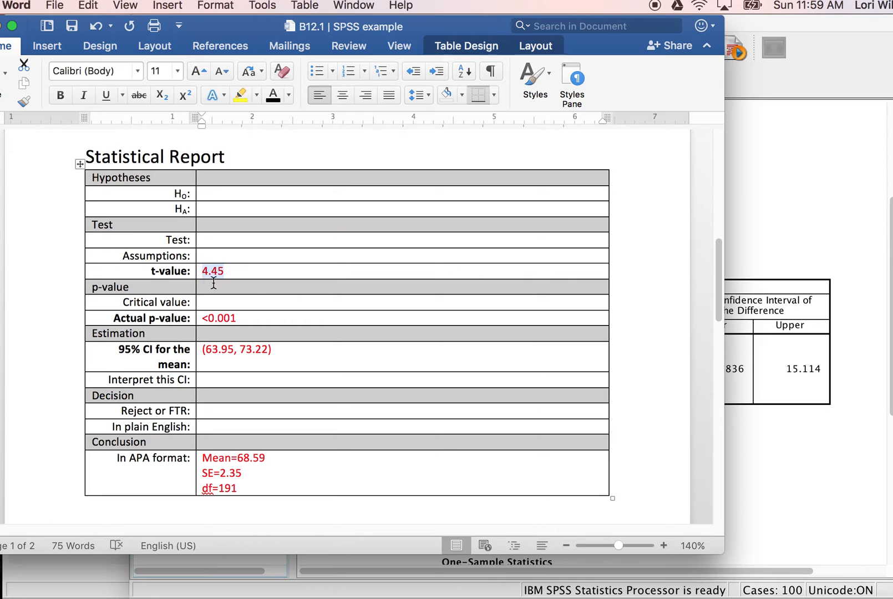
{"action": "left_click", "coordinate": [840, 448]}
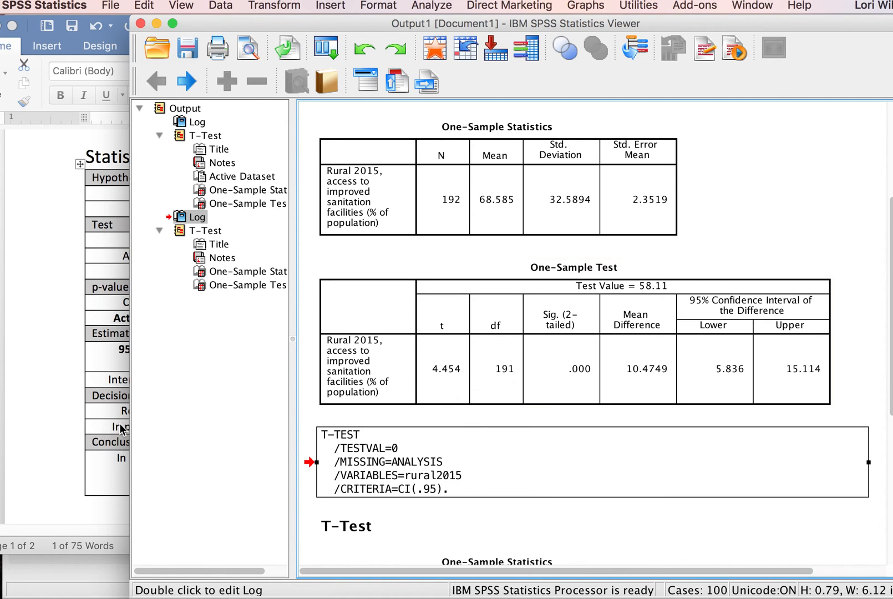
{"action": "left_click", "coordinate": [40, 408]}
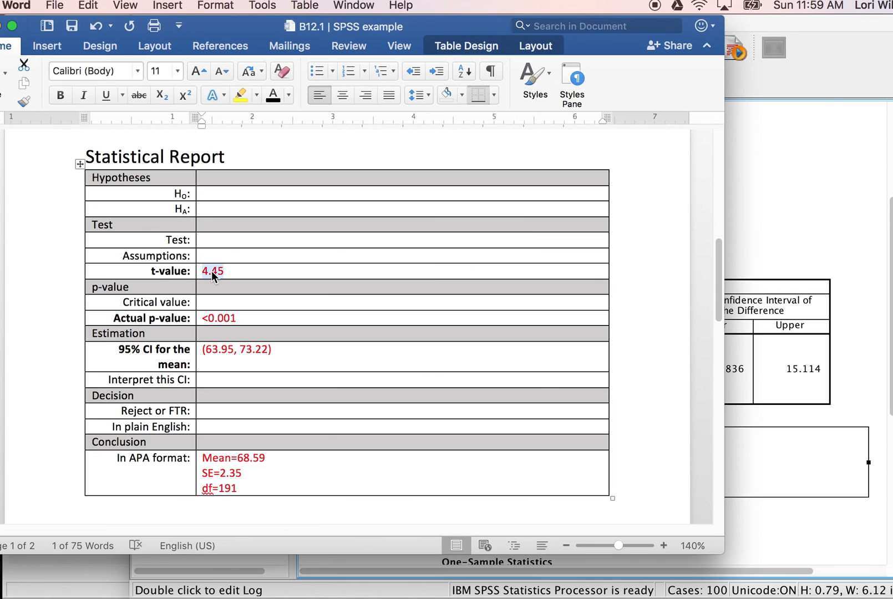
Compare the Sig. (2-tailed) value in the SPSS One-Sample Test with the actual p-value in the Word report
{"action": "left_click", "coordinate": [798, 521]}
{"action": "left_click", "coordinate": [613, 364]}
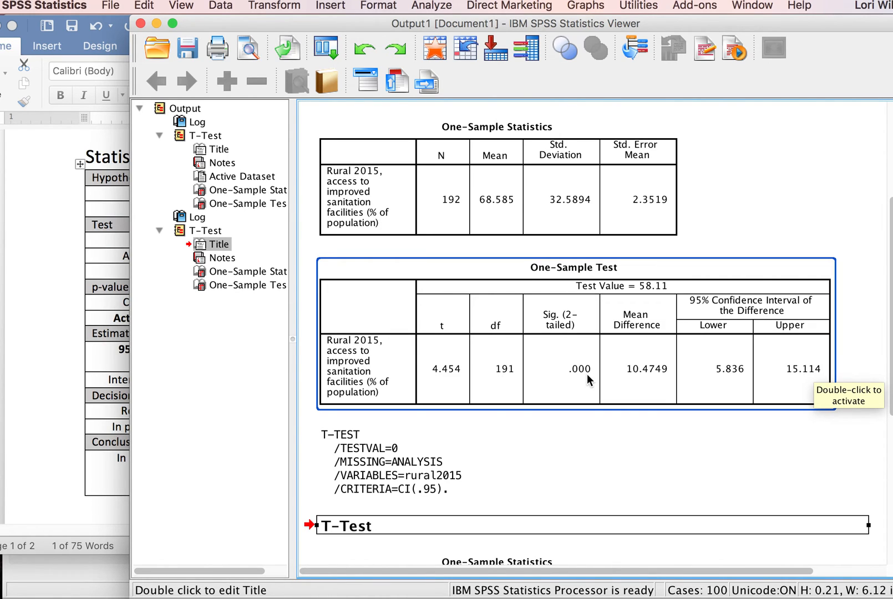
{"action": "left_click", "coordinate": [74, 377]}
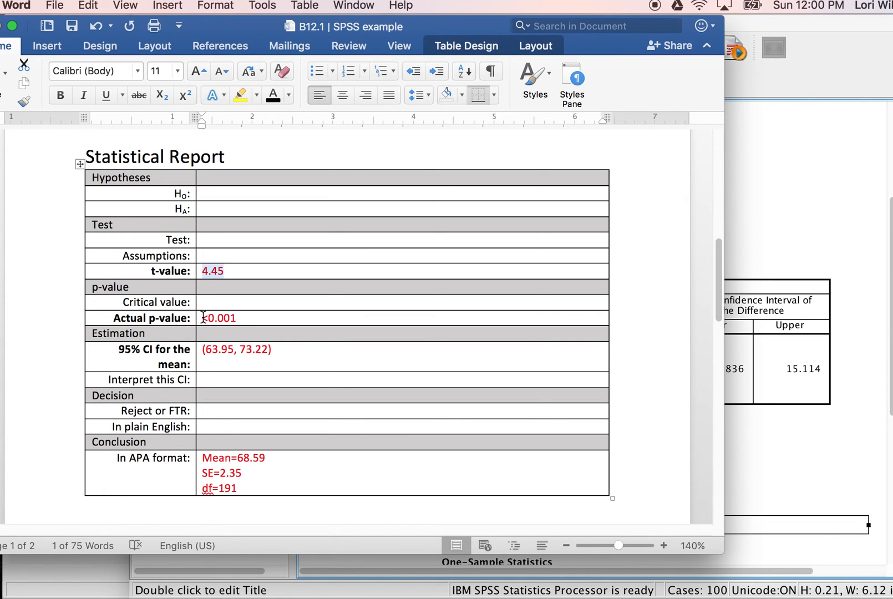
{"action": "left_click_drag", "start_coordinate": [200, 319], "coordinate": [239, 318]}
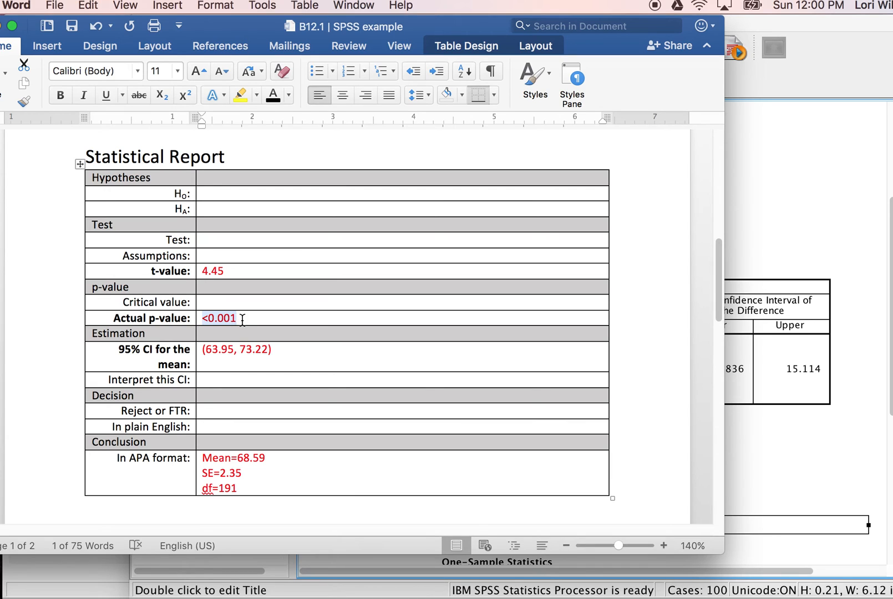
Recheck the significance value in the SPSS output and append "OR < 0.0005" to the actual p-value in the Word report
{"action": "left_click", "coordinate": [246, 306]}
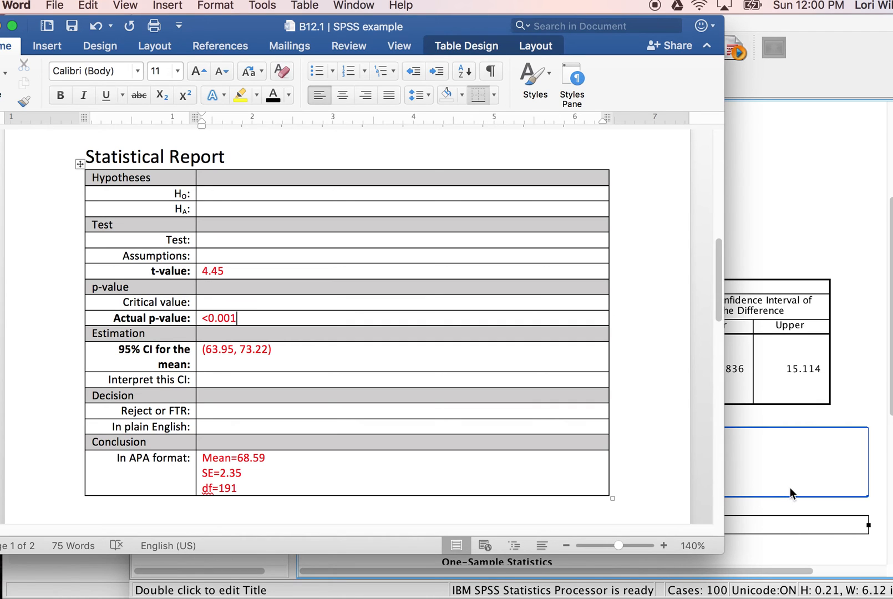
{"action": "left_click", "coordinate": [846, 303]}
{"action": "left_click", "coordinate": [563, 355]}
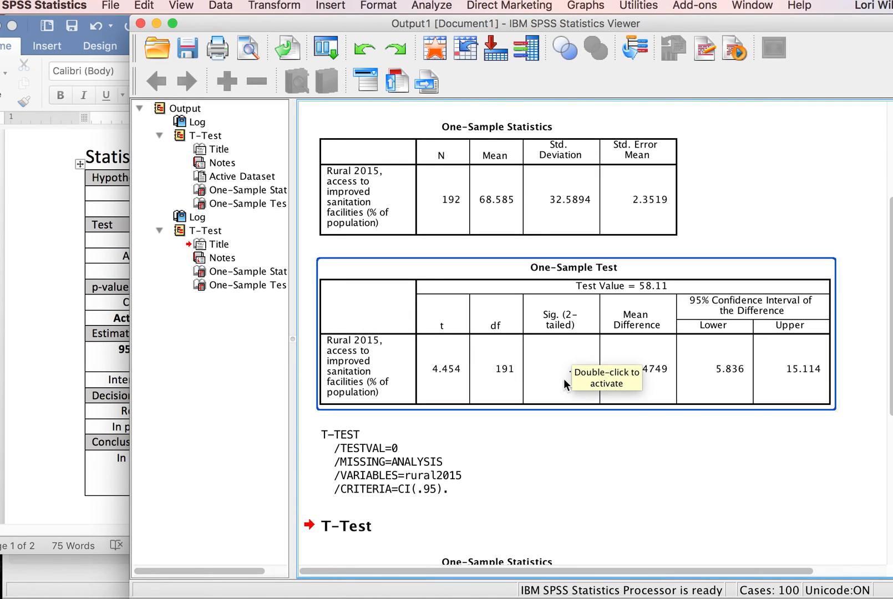
{"action": "left_click", "coordinate": [46, 387]}
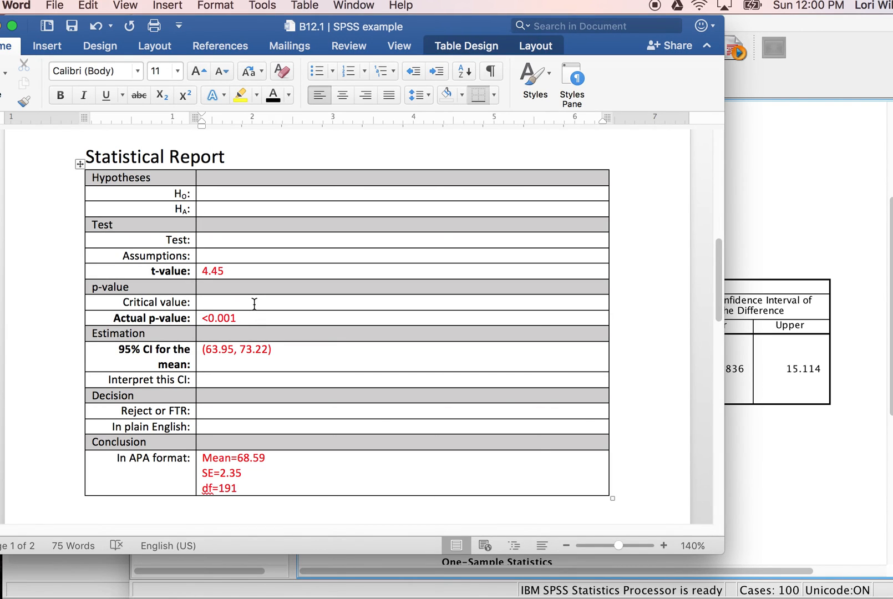
{"action": "type", "text": "OR < 0.0005"}
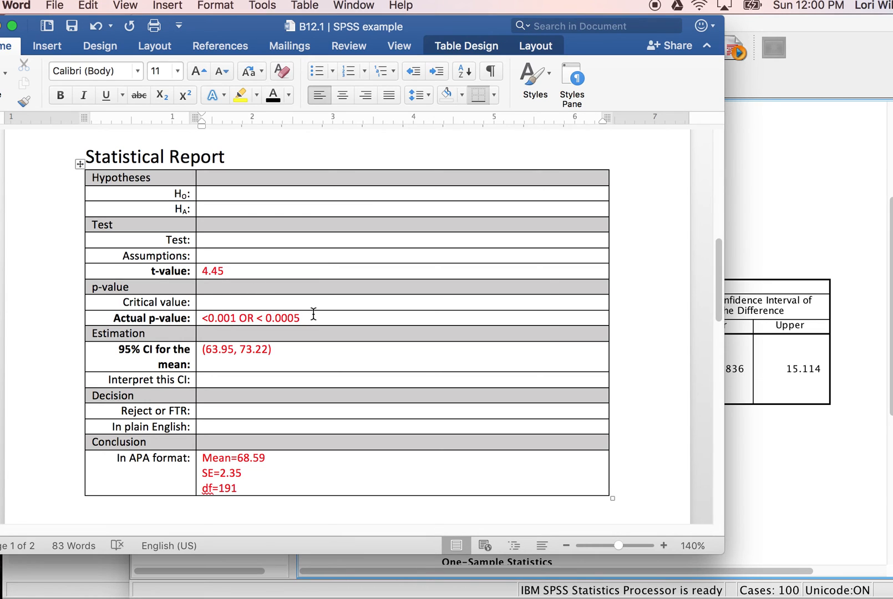
{"action": "left_click", "coordinate": [203, 316]}
{"action": "left_click", "coordinate": [206, 317]}
{"action": "left_click", "coordinate": [200, 317]}
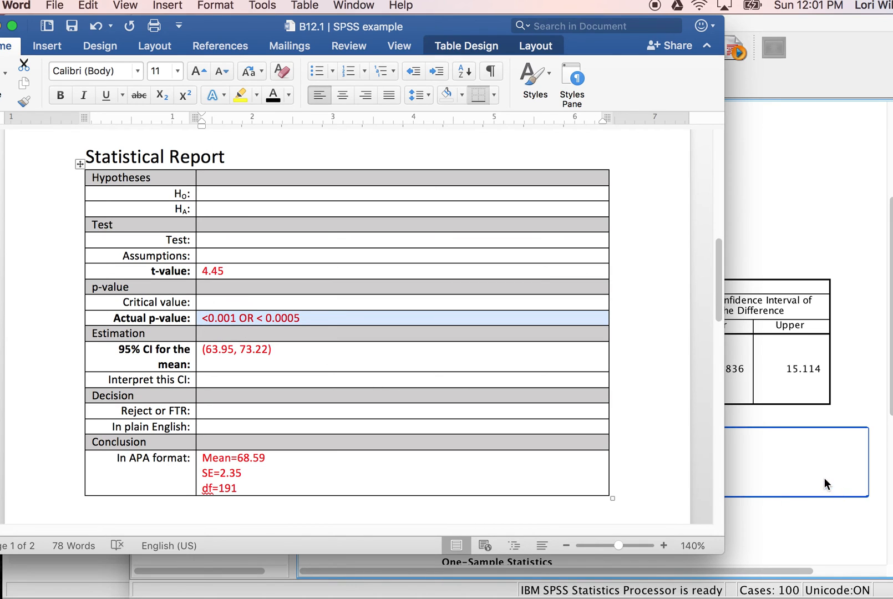
Compare the 95% confidence interval in the SPSS One-Sample Test for test value 0 with the interval in the Word report
{"action": "left_click", "coordinate": [835, 520]}
{"action": "left_click", "coordinate": [836, 520]}
{"action": "scroll", "coordinate": [836, 519], "scroll_direction": "down", "scroll_amount": 6}
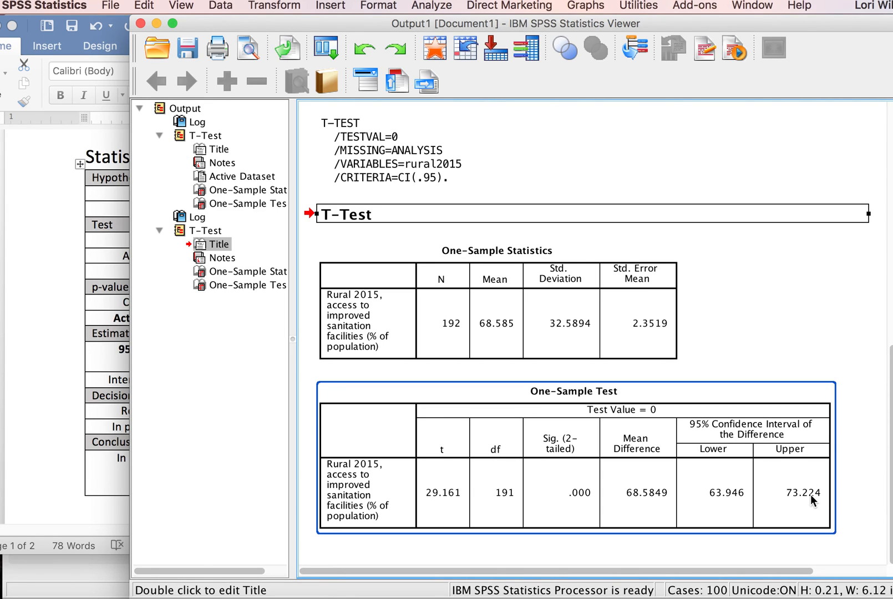
{"action": "left_click", "coordinate": [34, 469]}
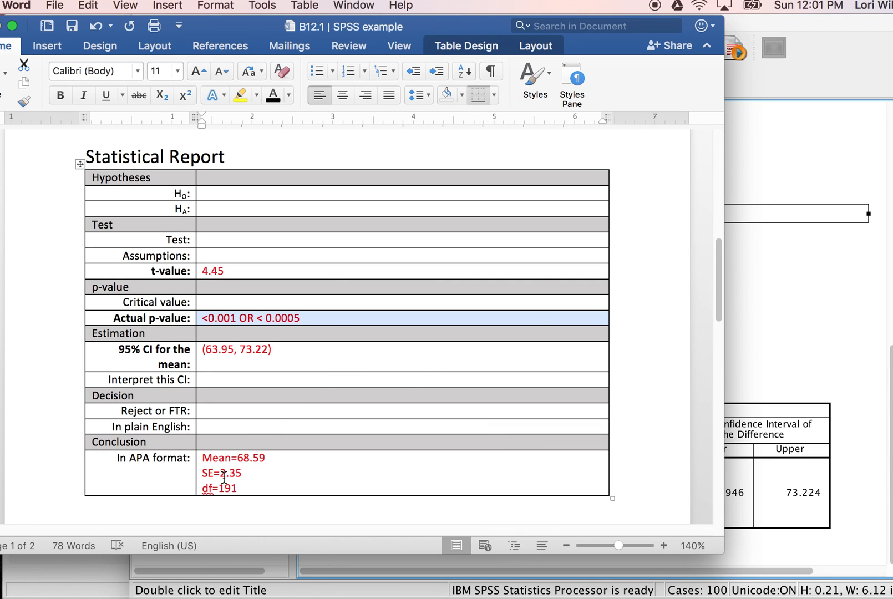
Compare the mean, standard error and df in the SPSS output with the report's APA format entries in Word
{"action": "left_click", "coordinate": [738, 347]}
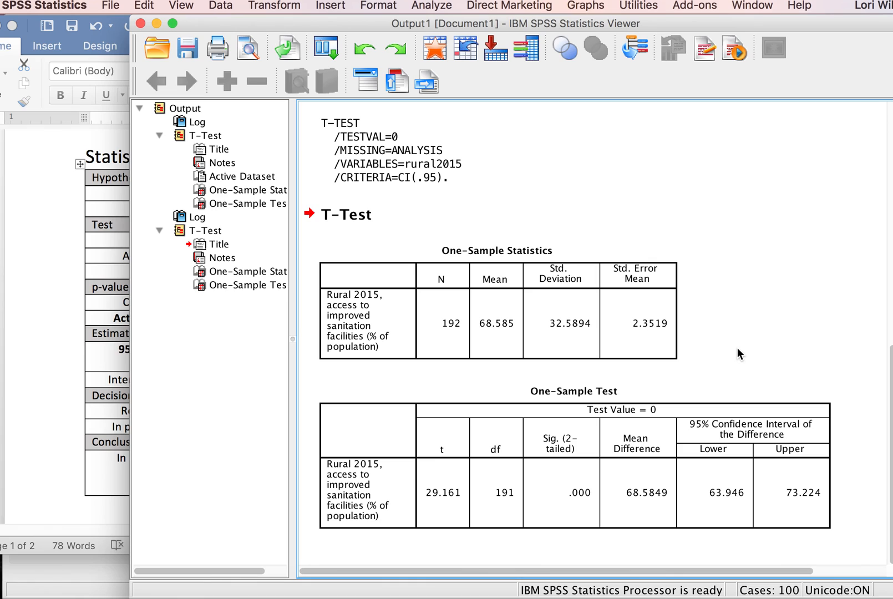
{"action": "left_click", "coordinate": [500, 325]}
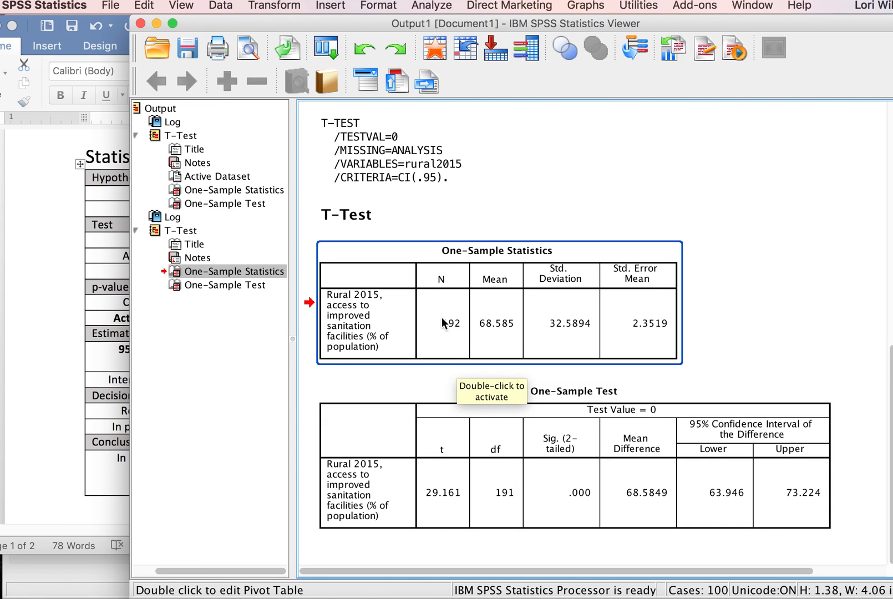
{"action": "left_click", "coordinate": [54, 495]}
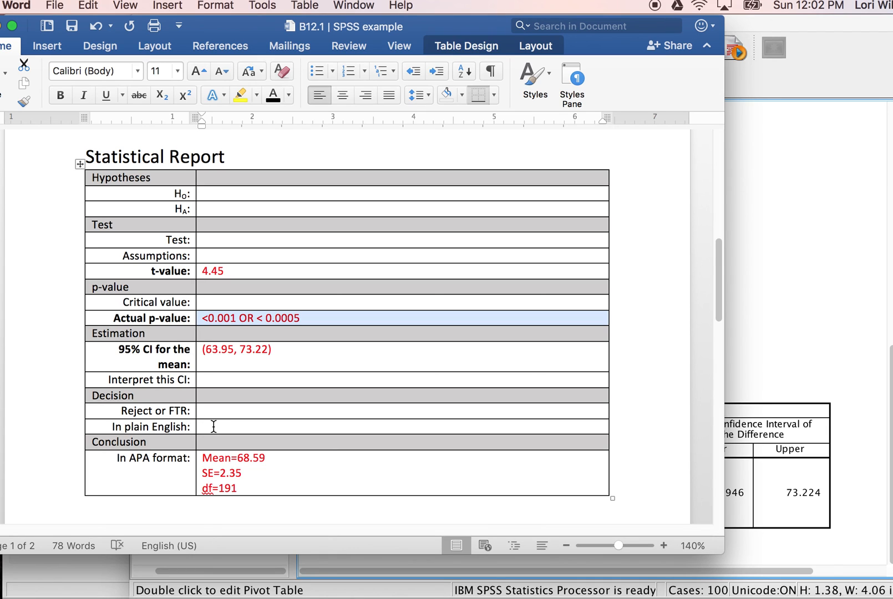
{"action": "left_click_drag", "start_coordinate": [202, 457], "coordinate": [242, 486]}
{"action": "scroll", "coordinate": [246, 416], "scroll_direction": "up", "scroll_amount": 5}
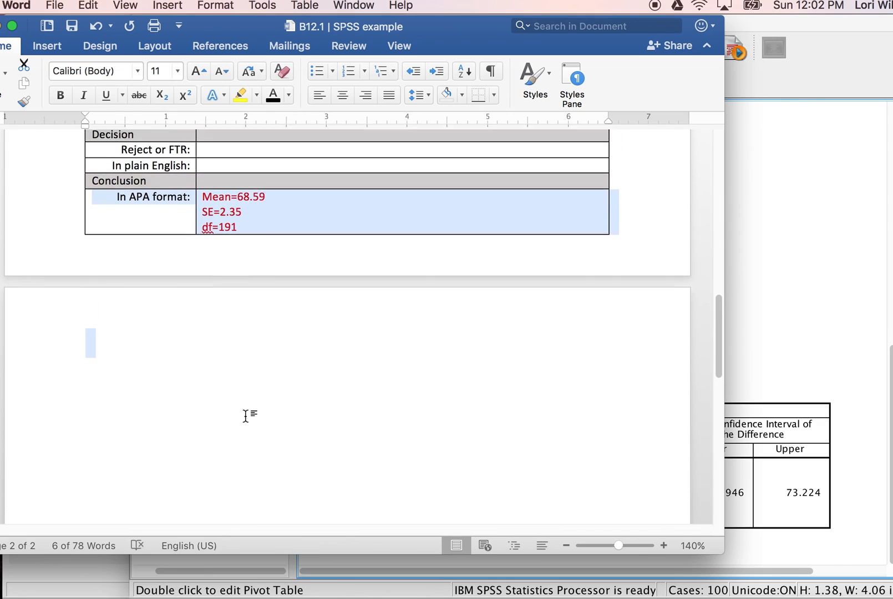
{"action": "scroll", "coordinate": [246, 415], "scroll_direction": "up", "scroll_amount": 1}
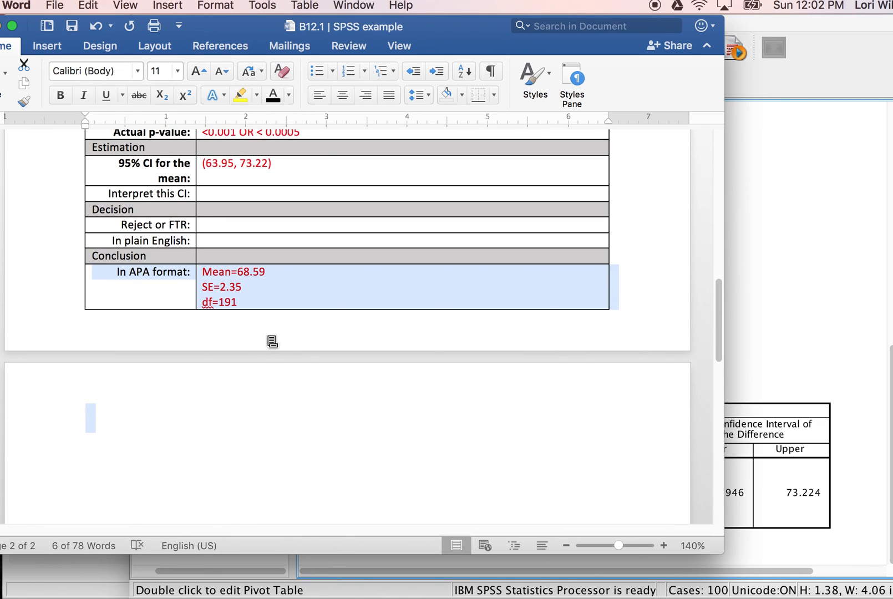